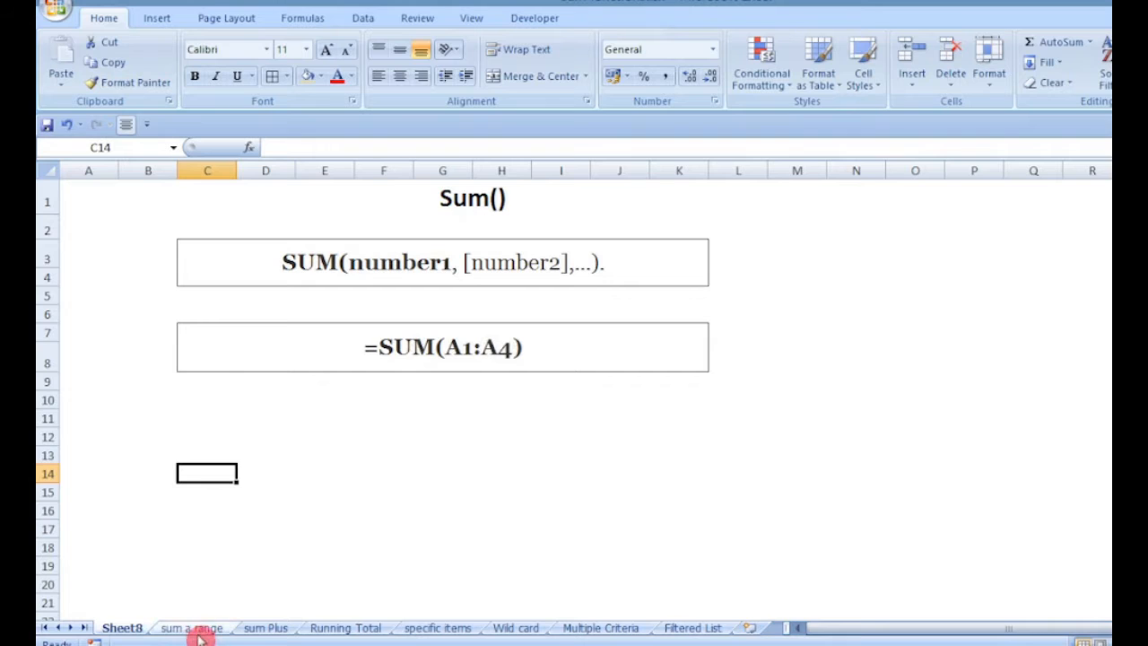
On the "sum a range" sheet, total the East row in F4 with AutoSum and fill the formula down to F8.
left_click(200, 628)
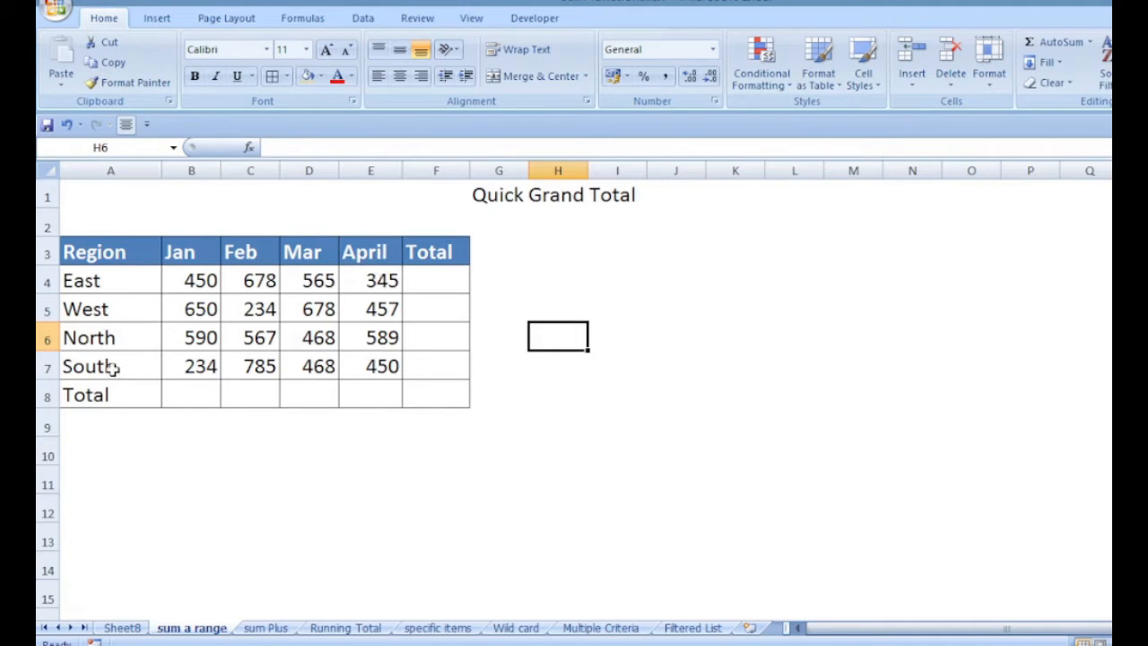
left_click(431, 281)
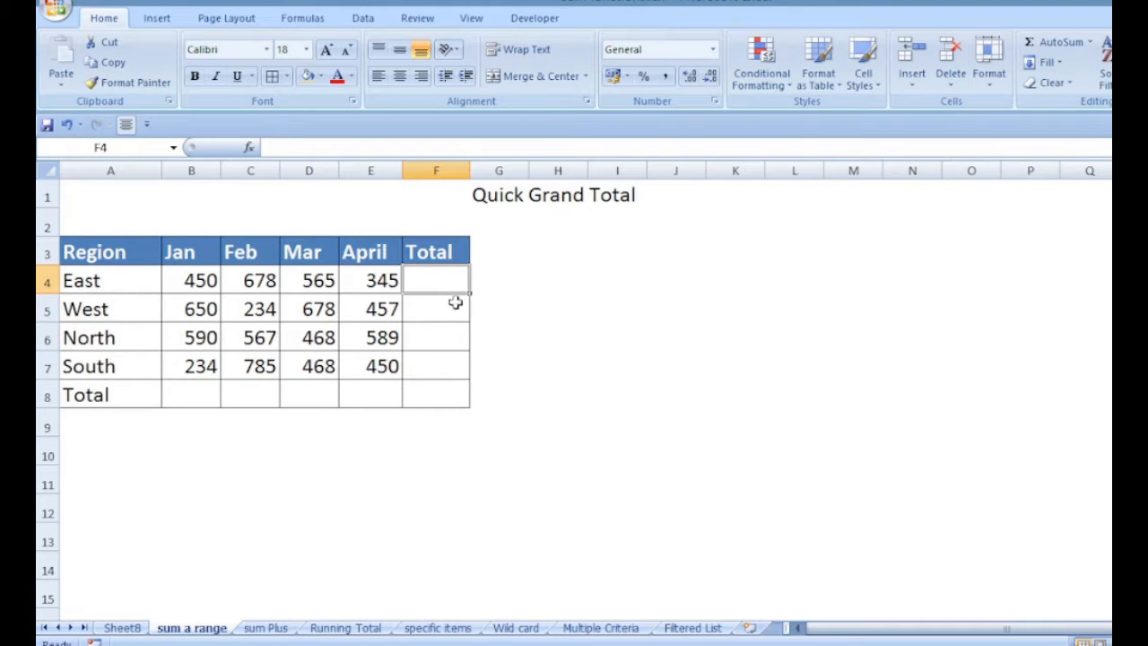
left_click(1061, 45)
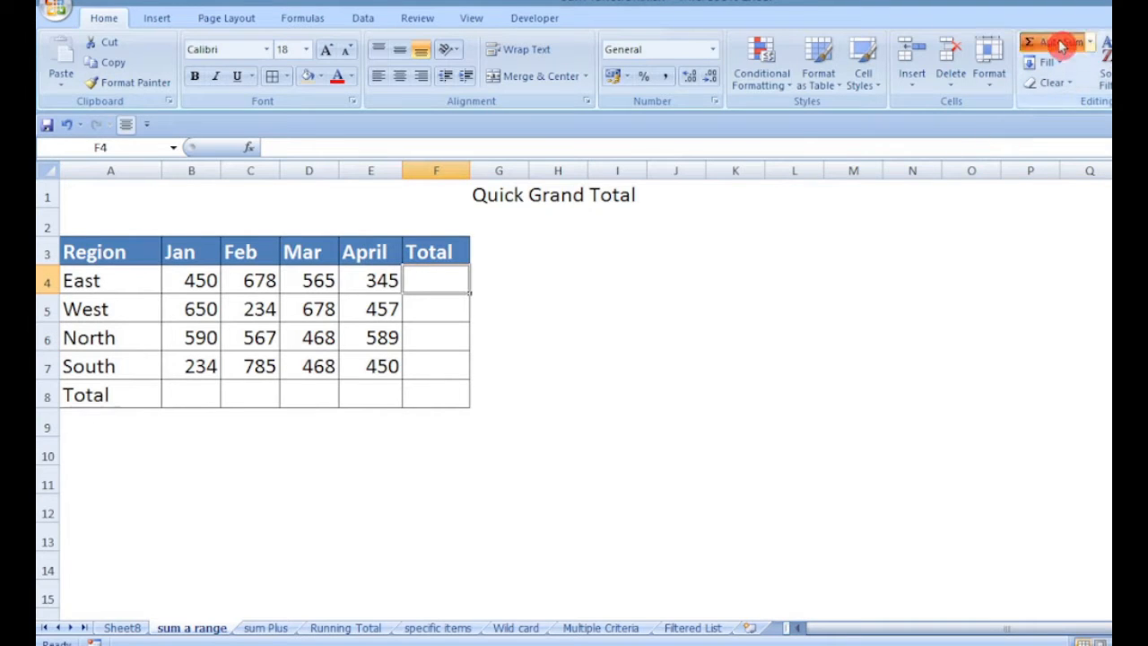
key("Return")
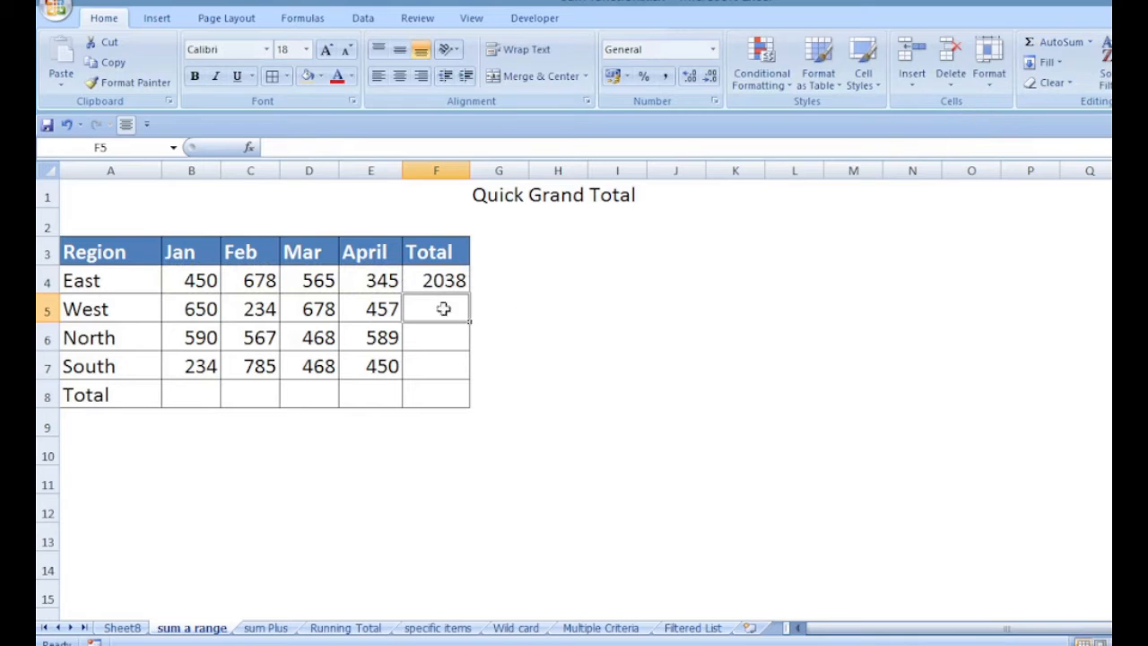
left_click(443, 280)
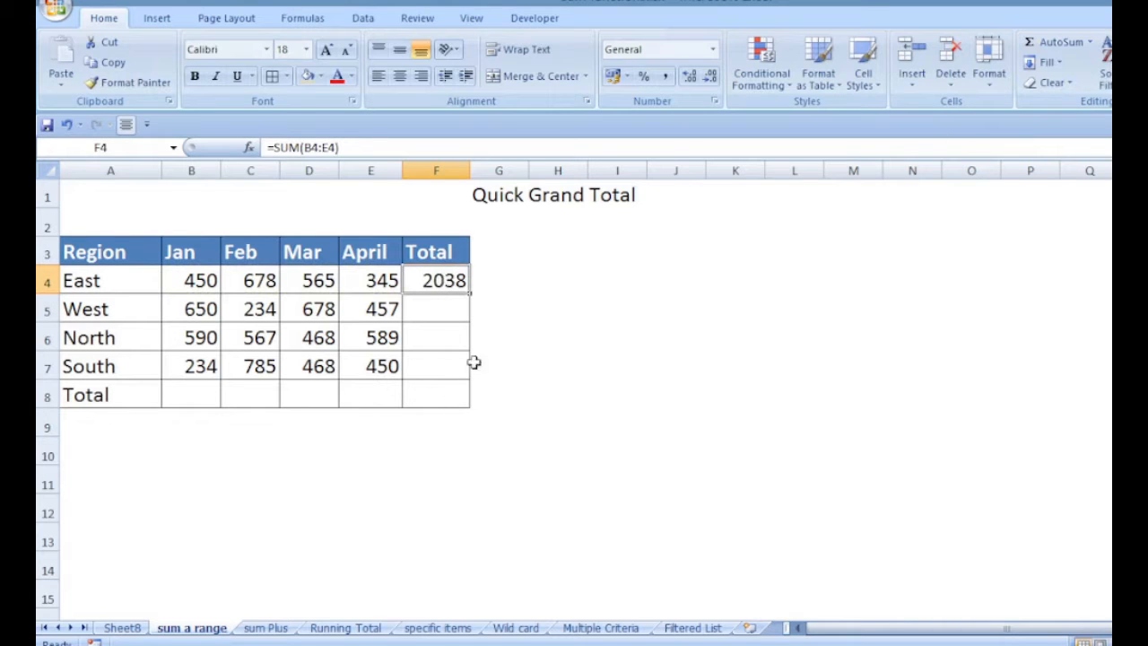
left_click_drag(468, 292, 469, 402)
Total the Jan column in B8 with AutoSum and fill the formula across to F8.
left_click(193, 394)
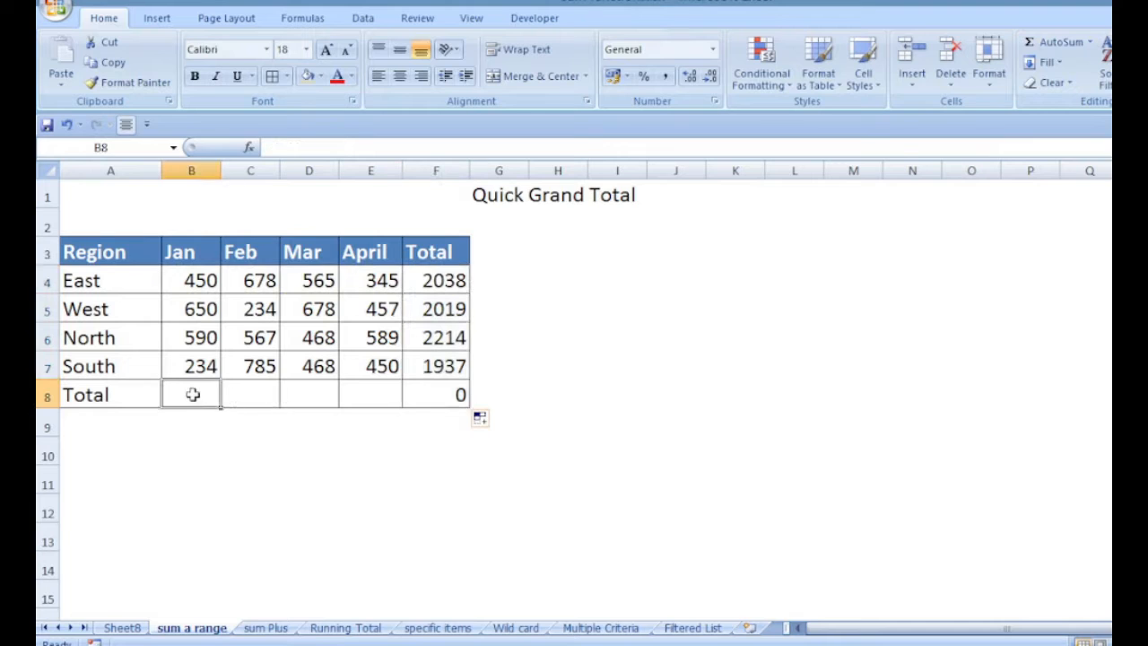
left_click(1046, 45)
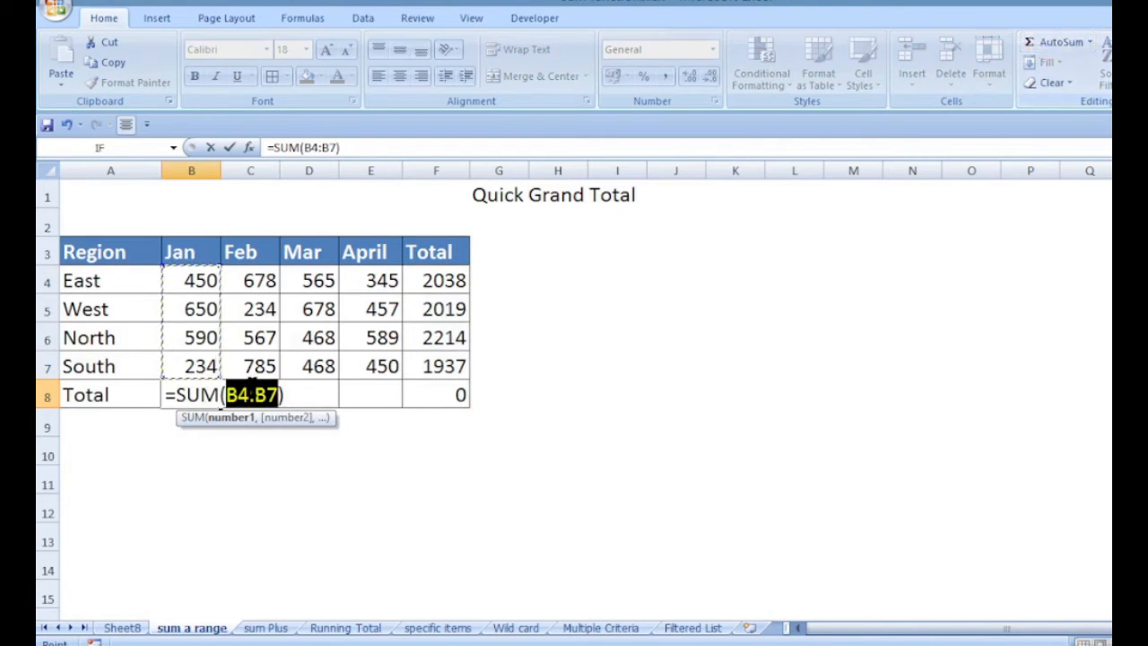
key("Return")
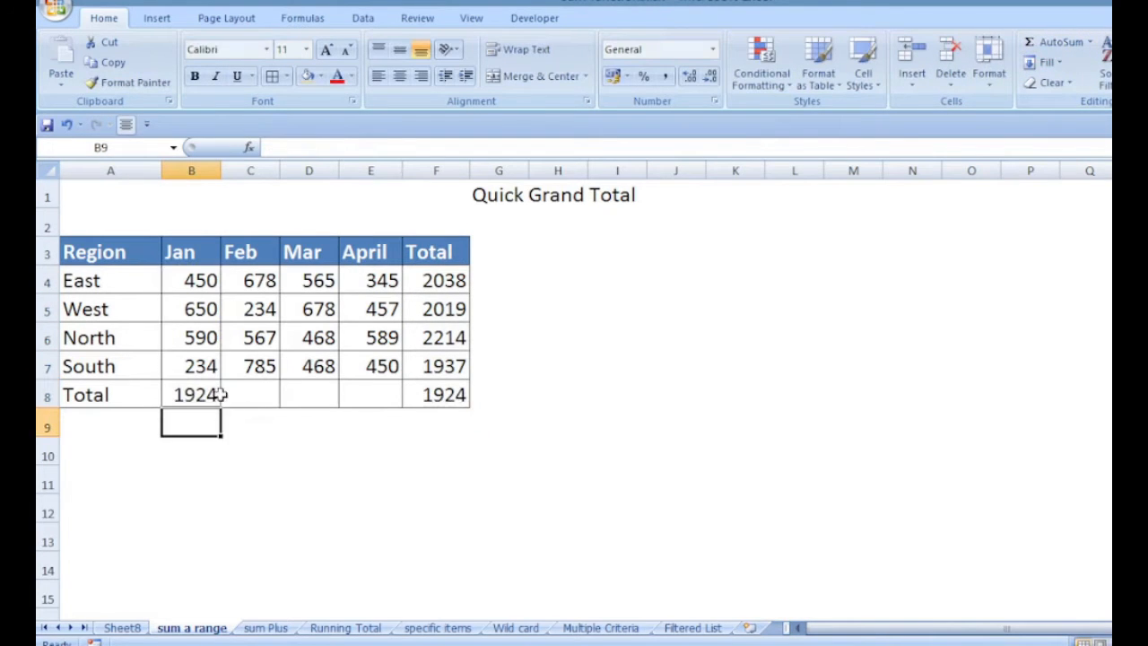
left_click(215, 394)
left_click_drag(221, 407, 453, 409)
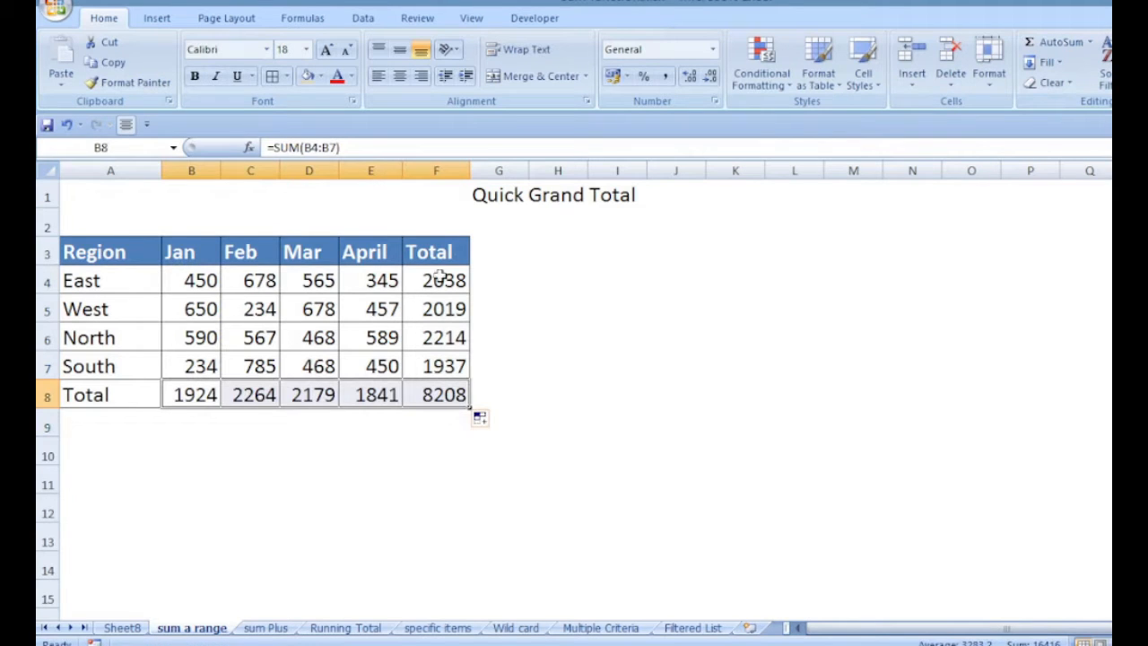
Clear the formulas from the Total column F4:F8 and the Total row B8:E8.
left_click_drag(440, 274, 448, 394)
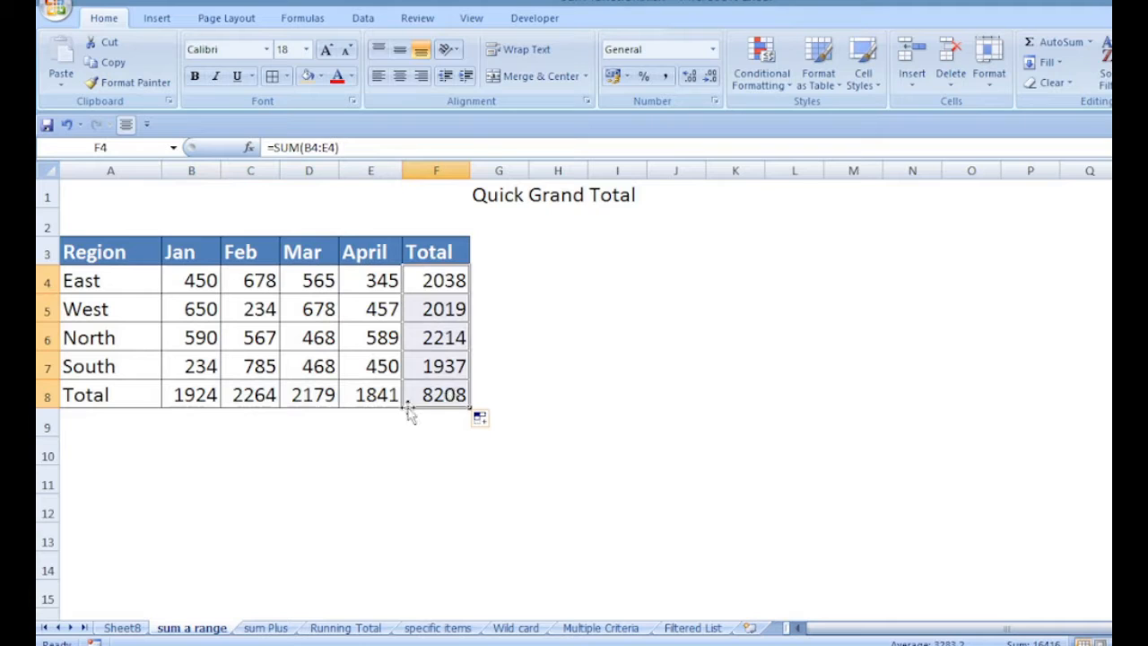
key("Delete")
left_click_drag(226, 391, 385, 399)
key("Delete")
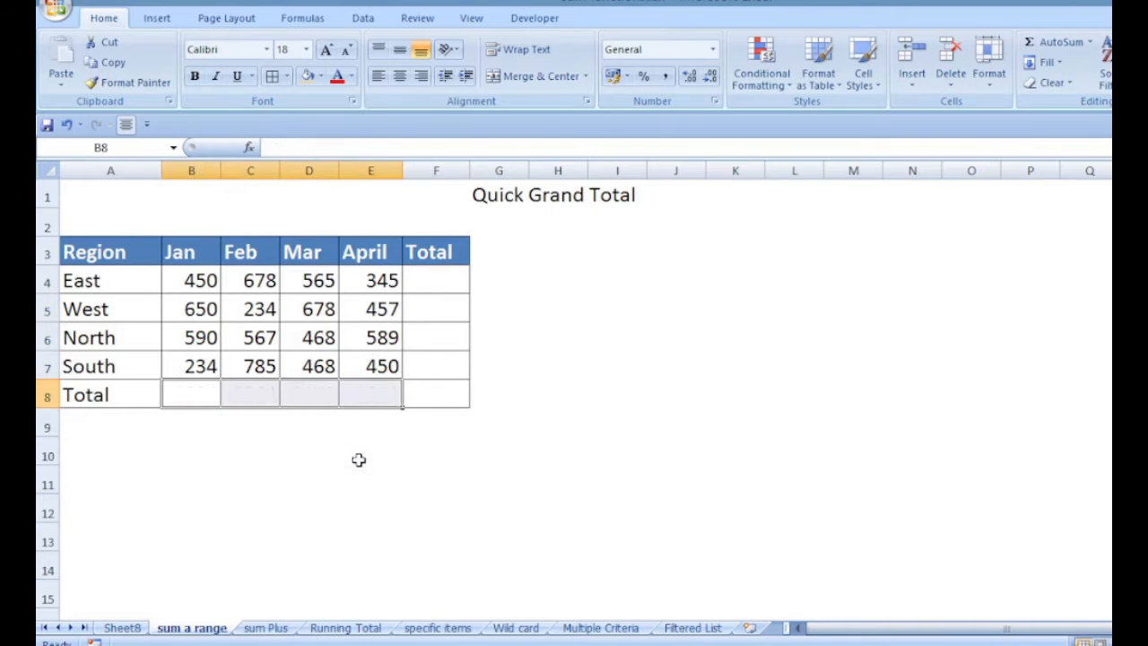
left_click(358, 461)
Fill all row, column and grand totals at once by applying AutoSum to the range B4:F8.
left_click(199, 278)
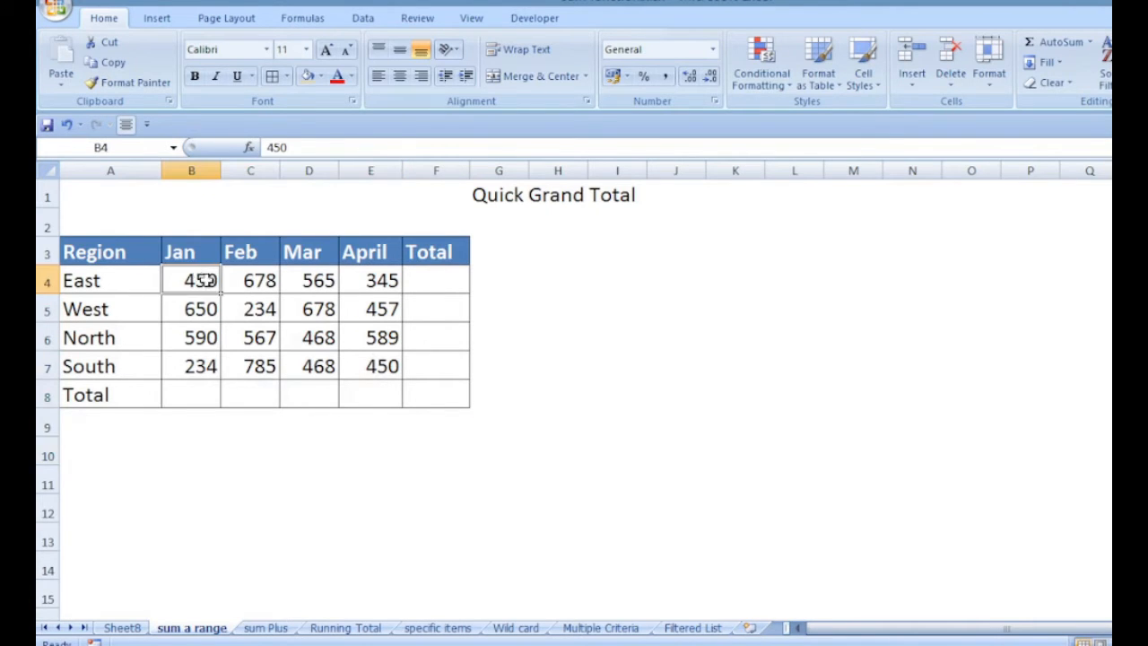
left_click_drag(201, 280, 437, 397)
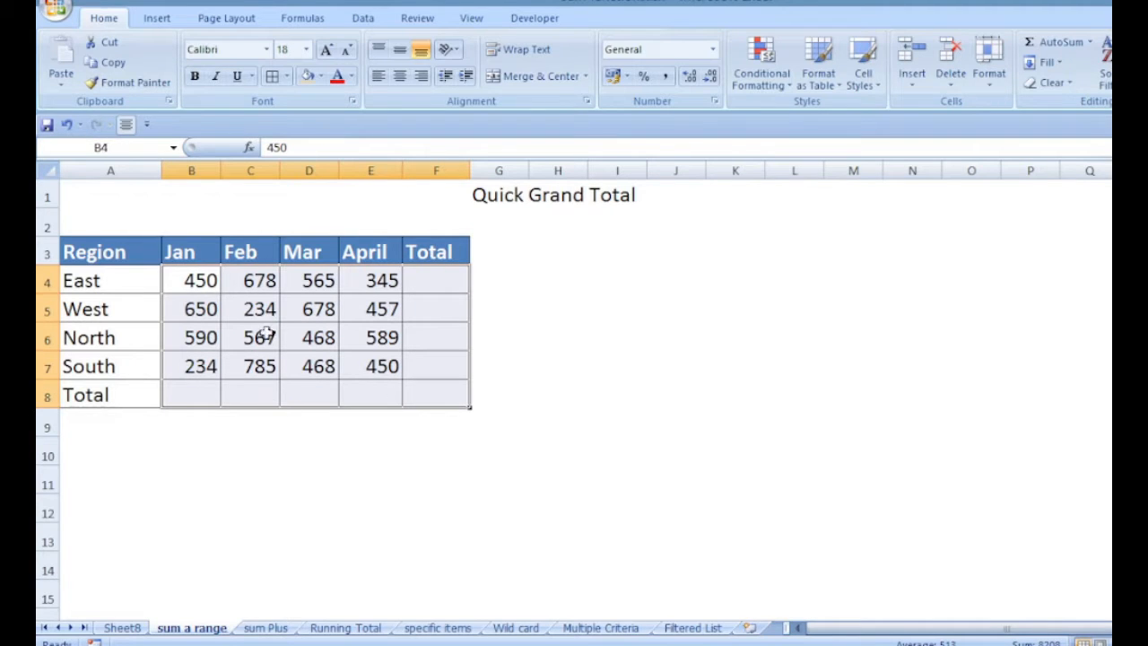
left_click(1067, 49)
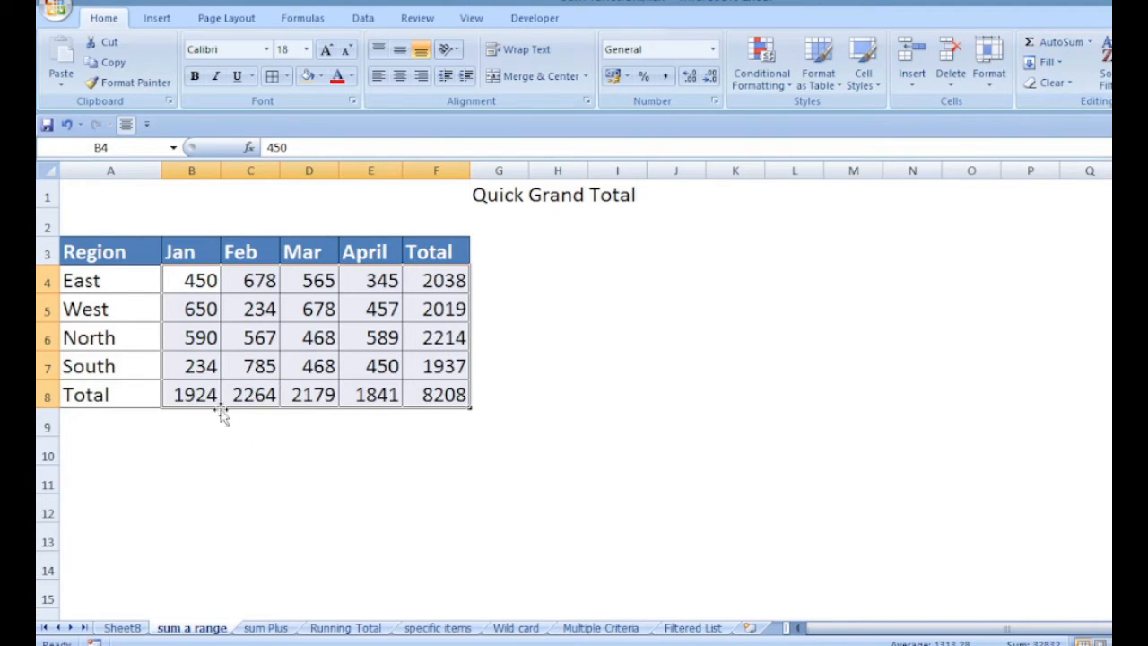
left_click(264, 453)
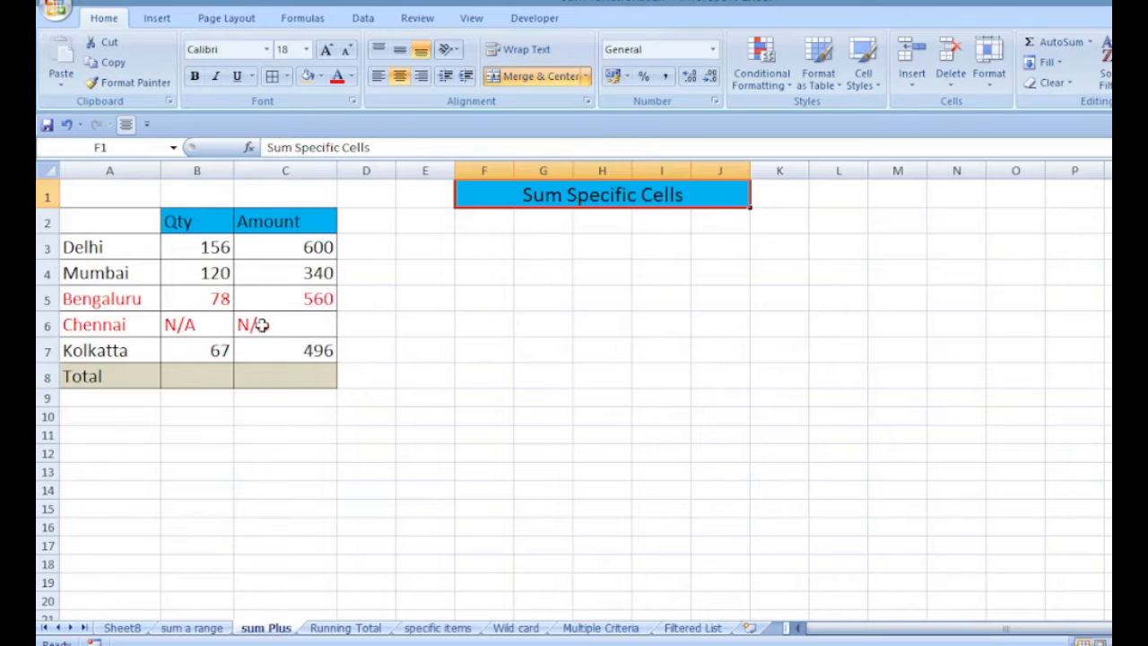
left_click(182, 322)
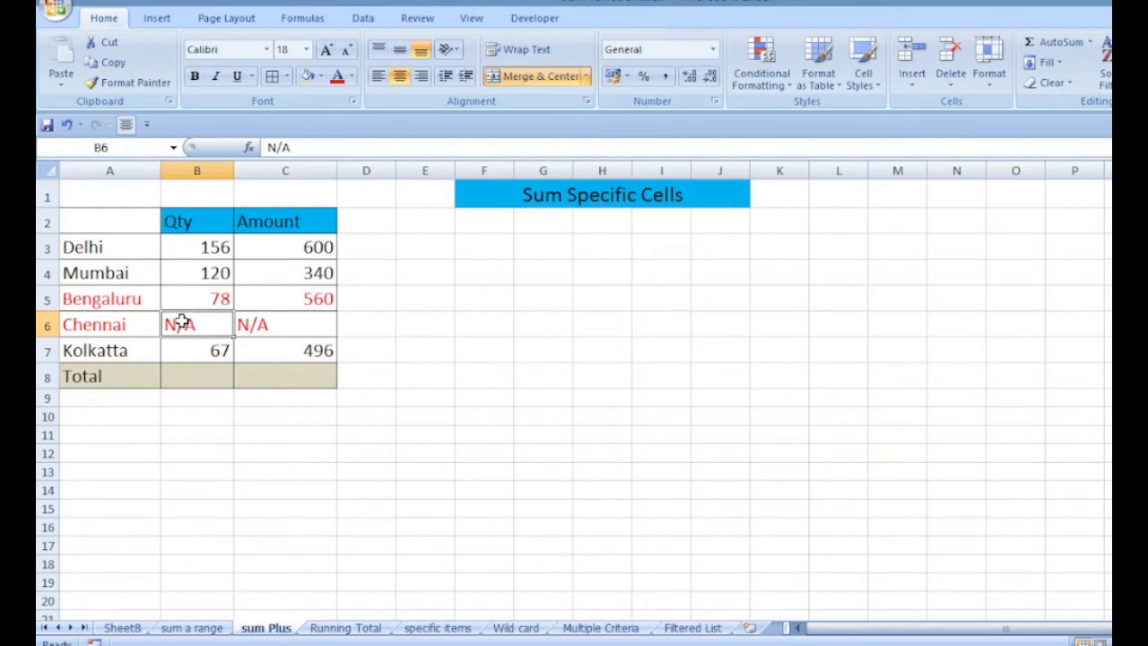
left_click(257, 323)
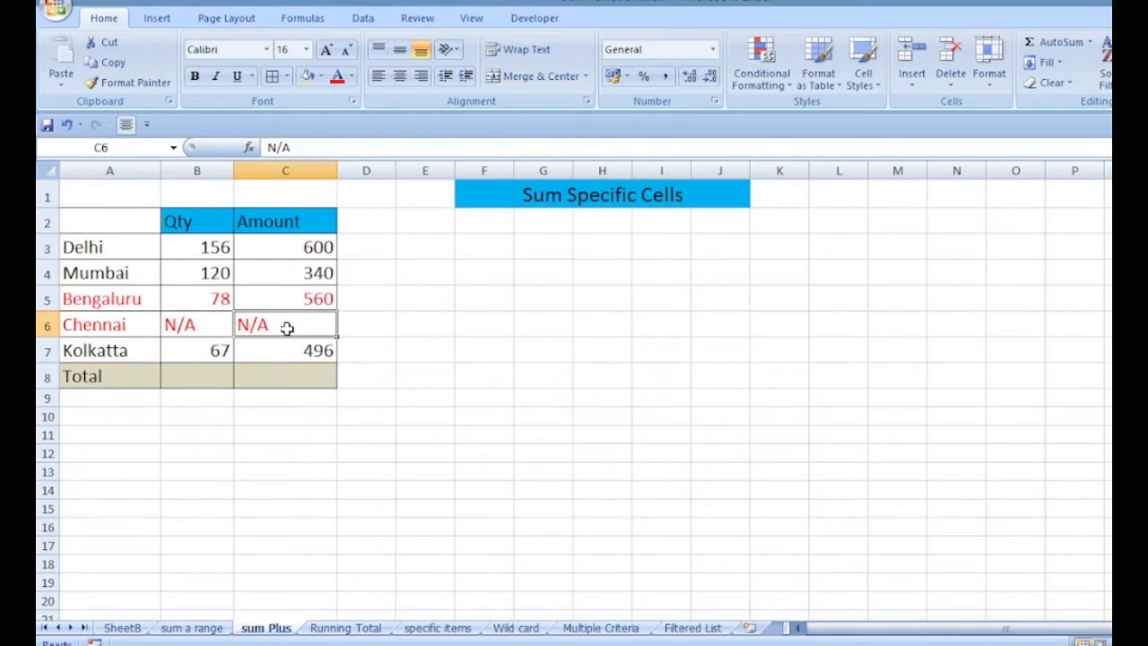
left_click_drag(224, 296, 218, 321)
left_click_drag(278, 294, 282, 321)
Enter =B5+B6 in the Qty total cell B8 and widen column B.
left_click(198, 371)
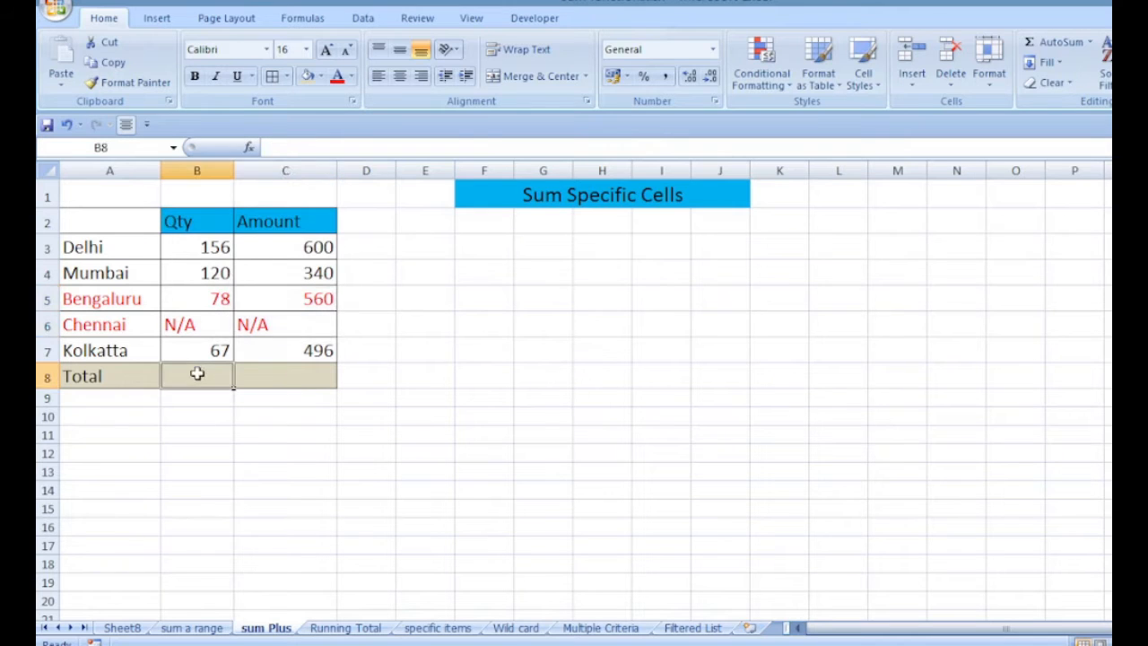
type("=")
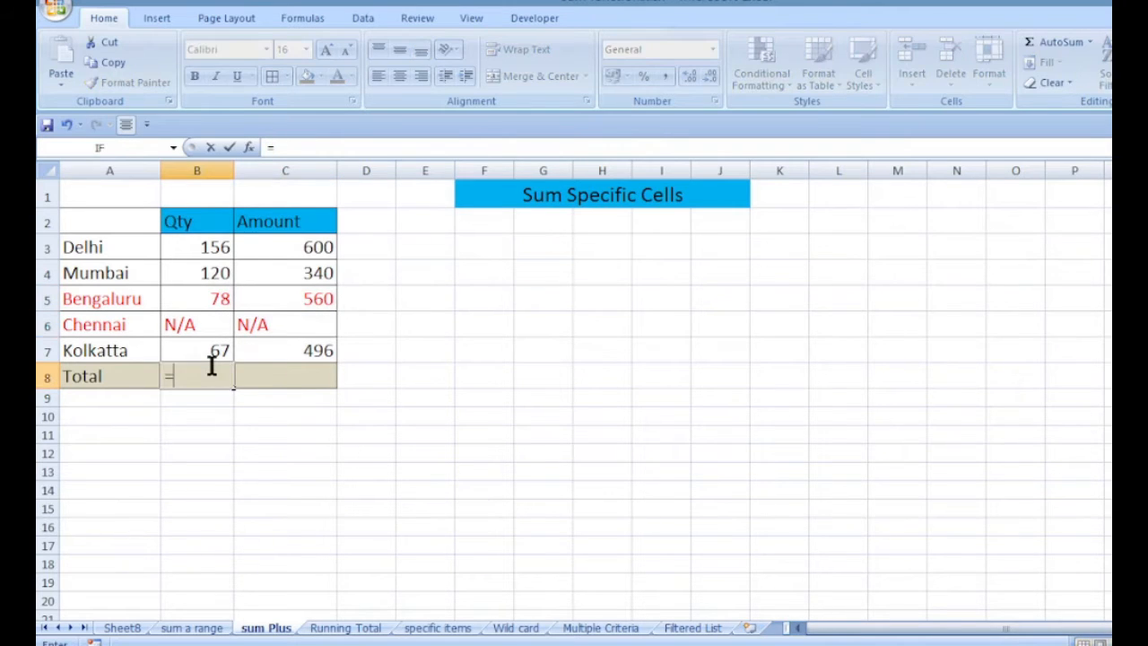
left_click(214, 298)
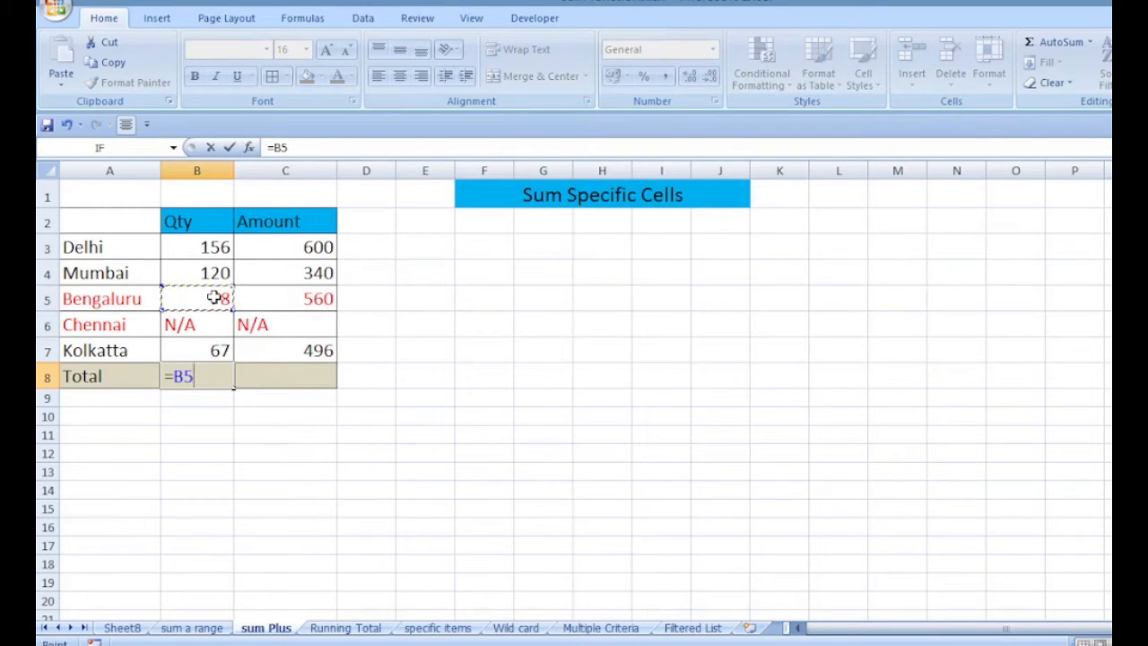
type("+")
left_click(216, 325)
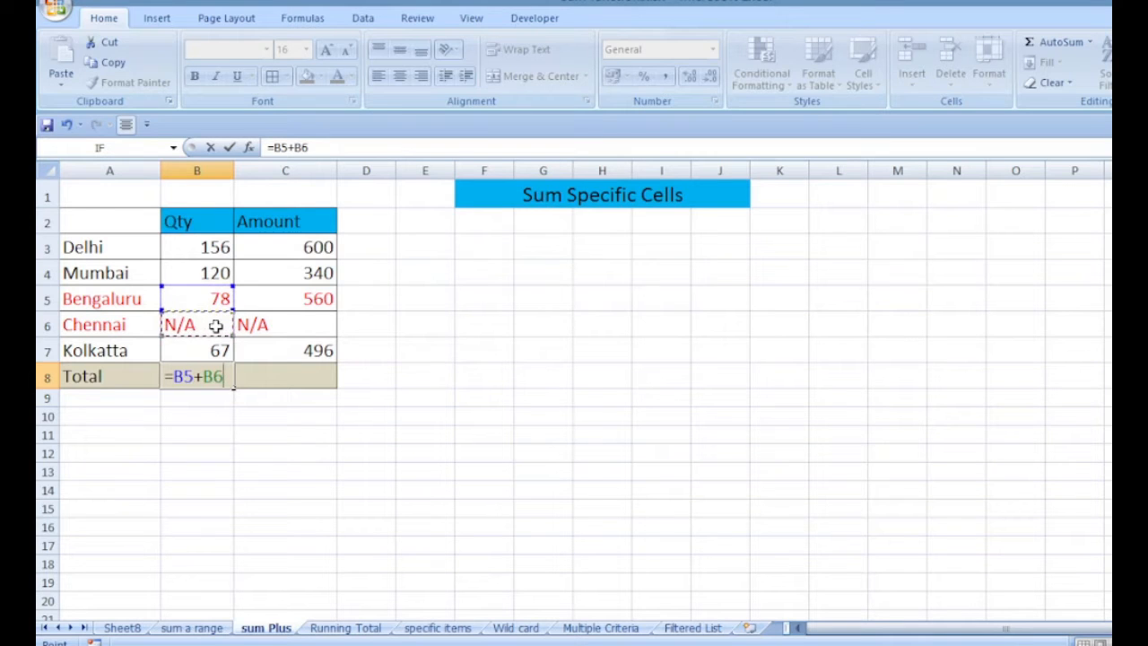
key("Return")
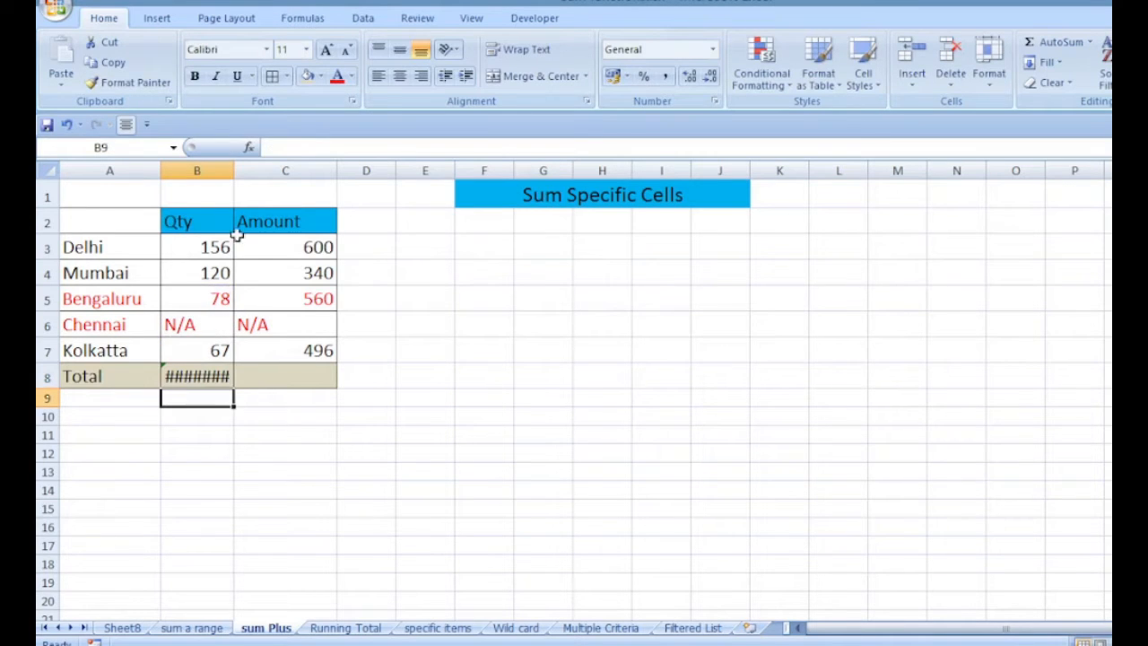
left_click_drag(233, 170, 259, 173)
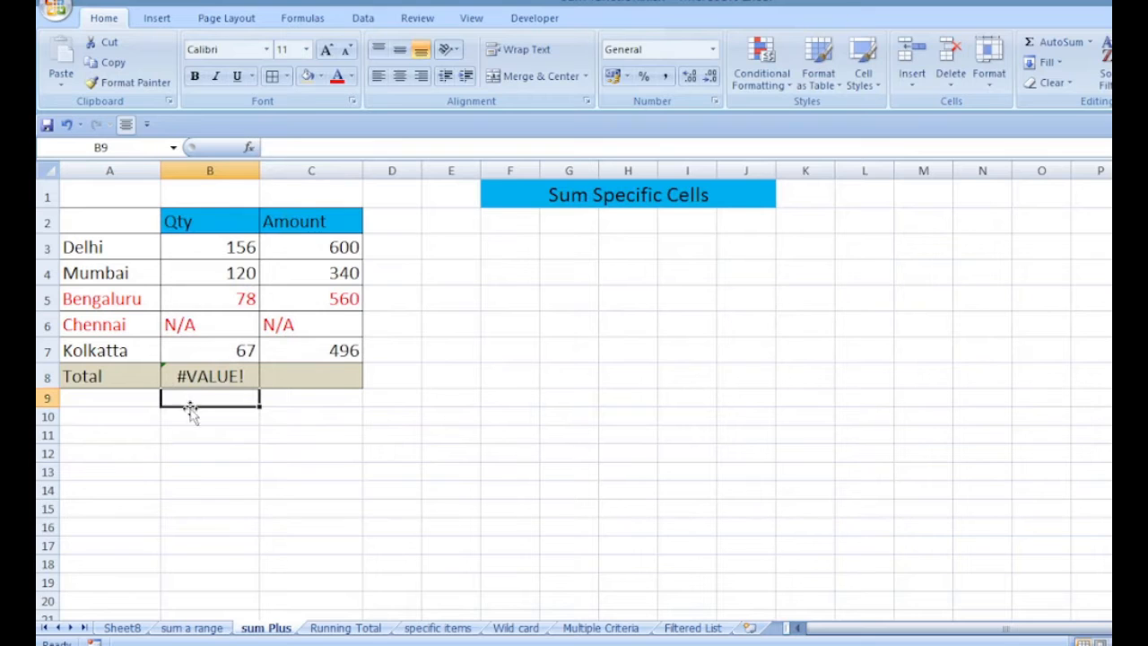
Enter =SUM(C5,C6) in the Amount total cell C8.
left_click(310, 376)
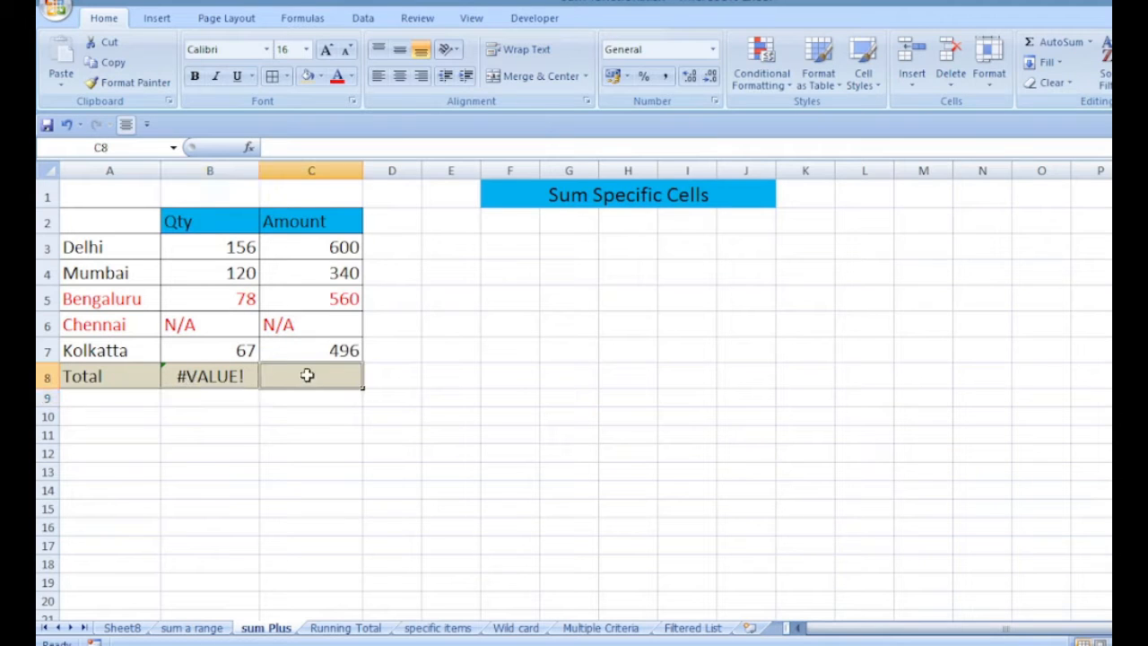
type("=S")
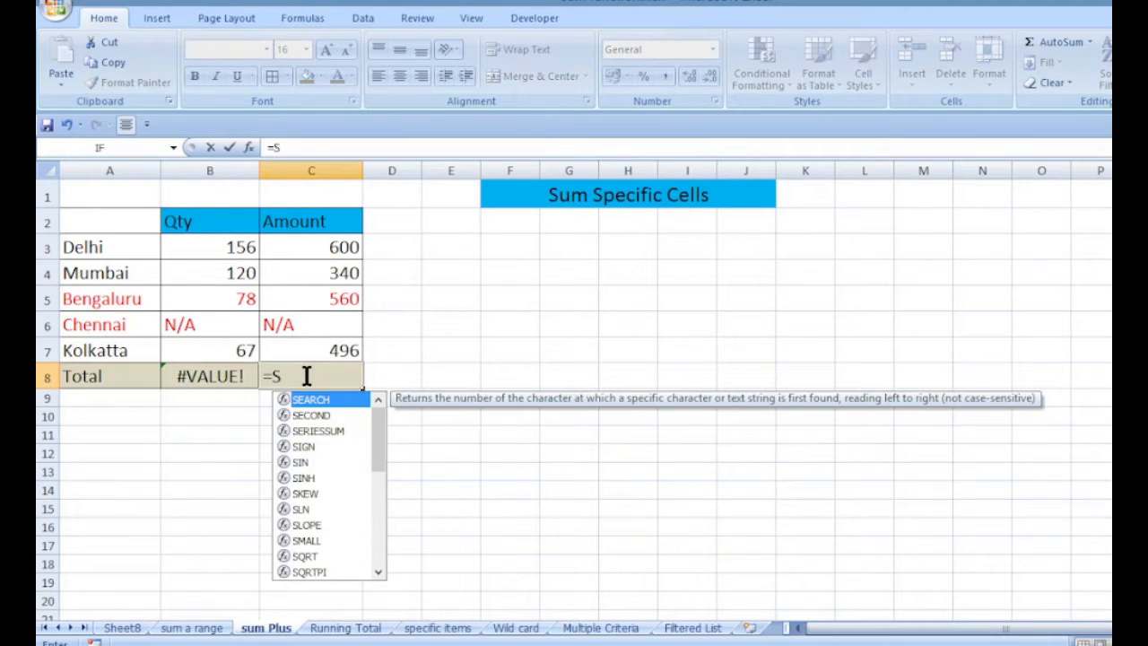
type("UM(")
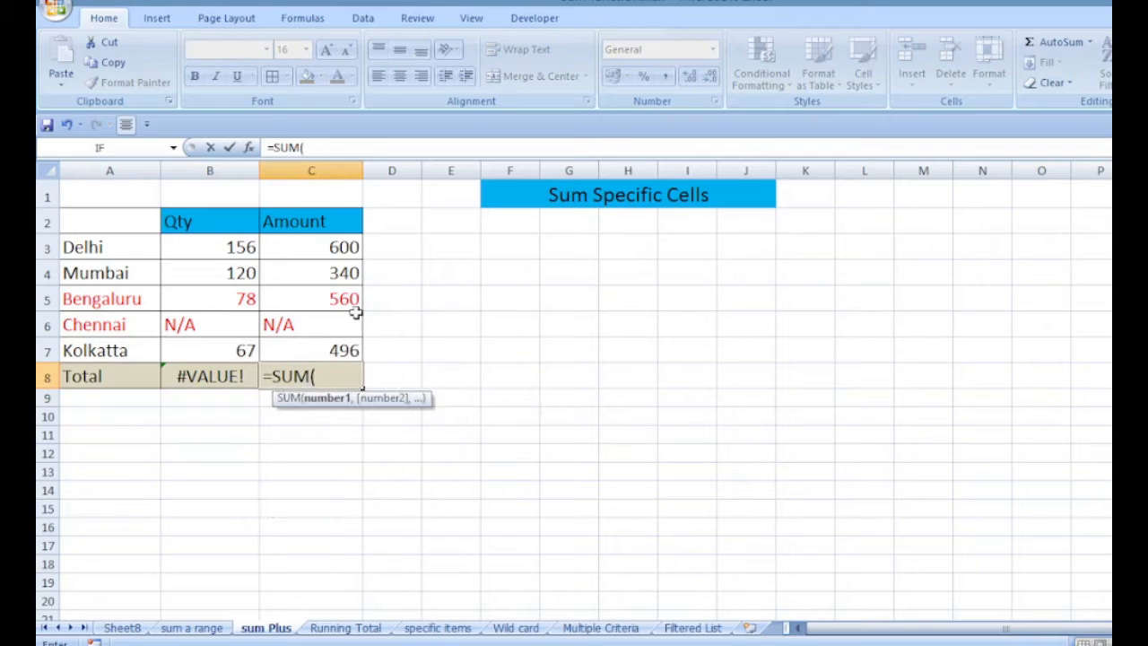
left_click(342, 292)
type(",")
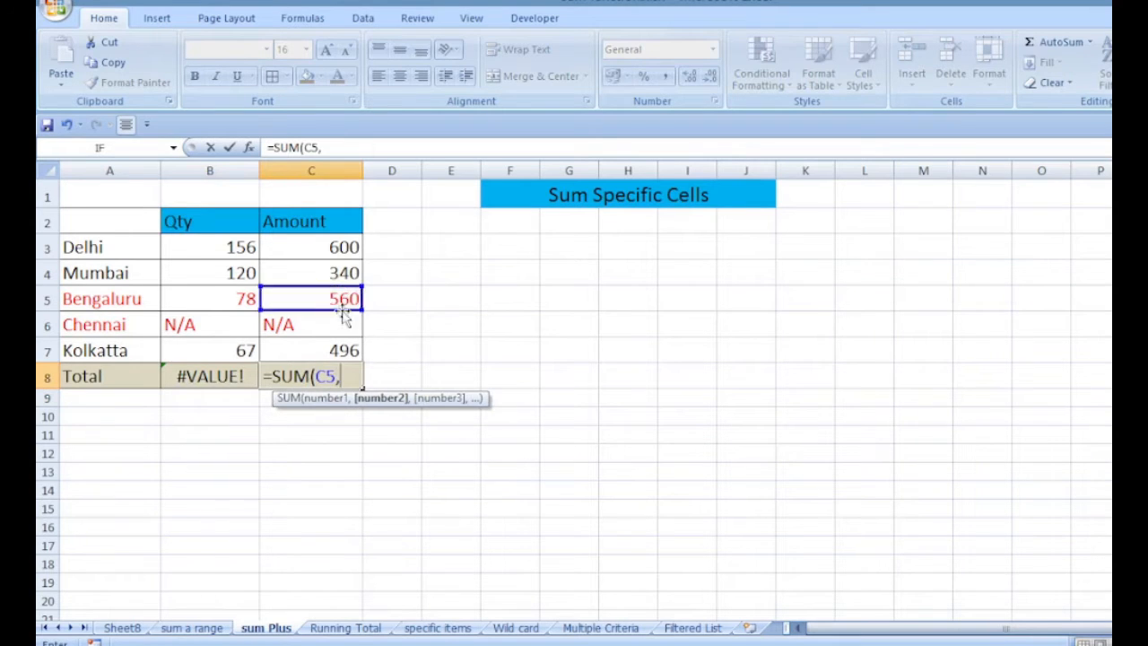
left_click(332, 325)
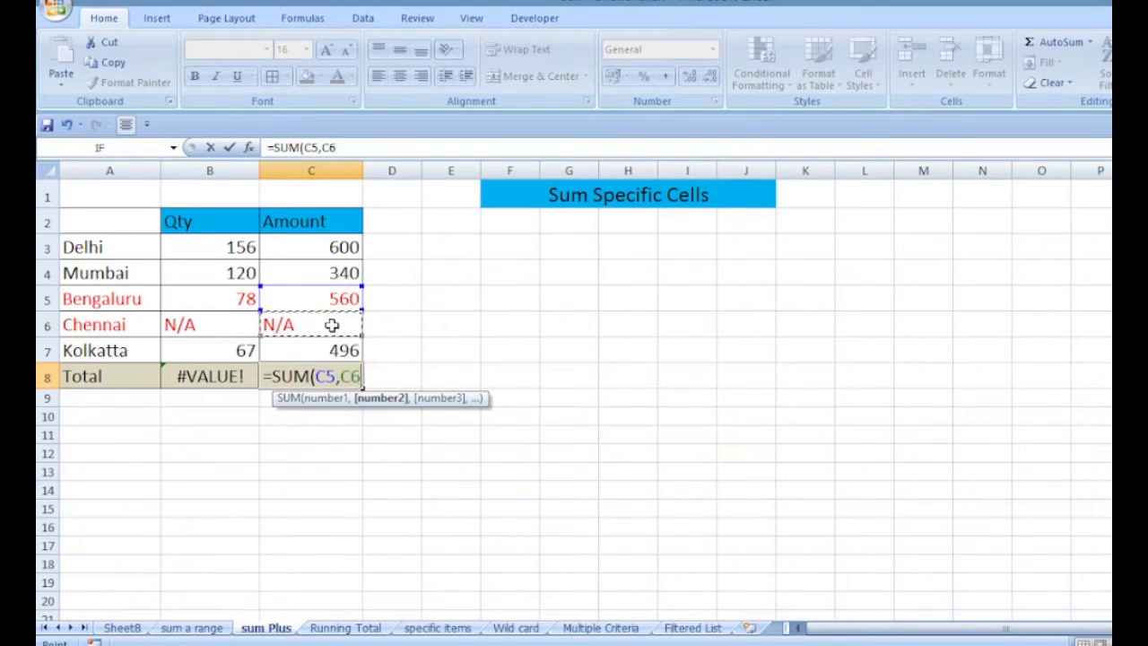
key("Return")
Compare the formulas in the Qty and Amount total cells, B8 and C8.
left_click(324, 371)
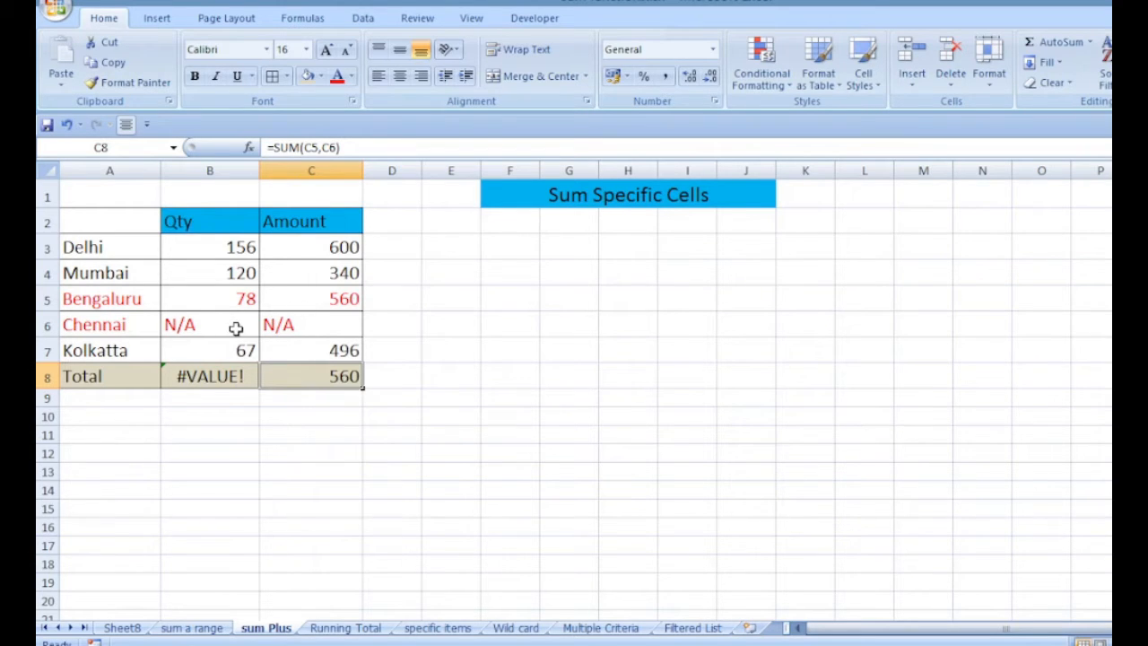
left_click(229, 377)
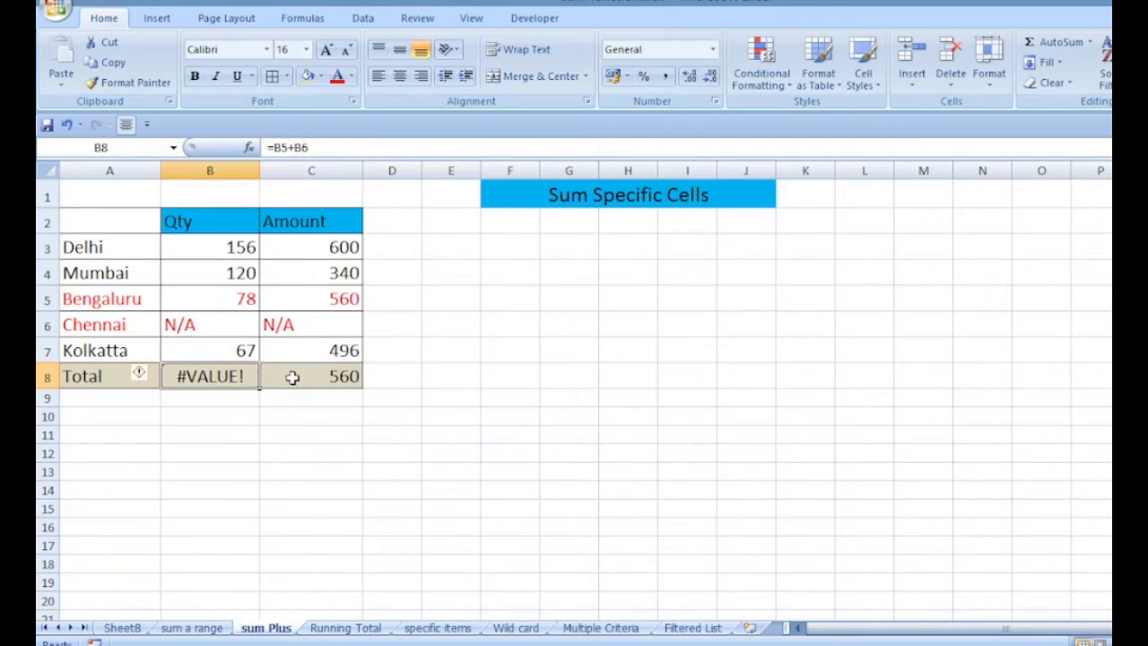
left_click(293, 378)
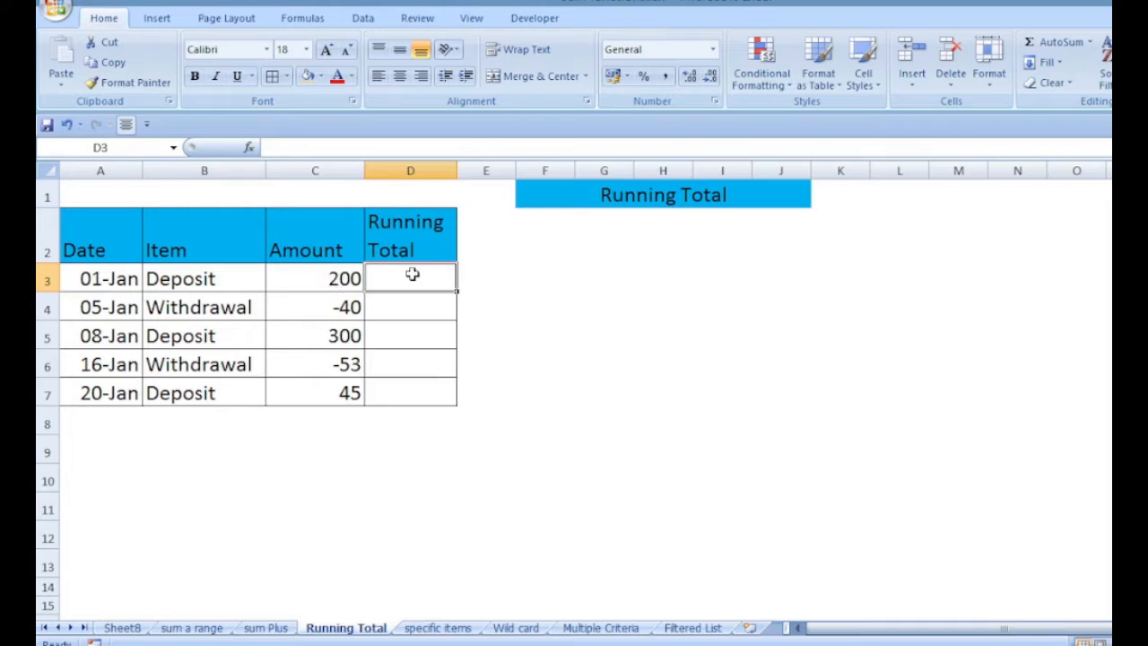
Enter =SUM($C$3:C3) in the first Running Total cell D3, keeping only the range's start reference absolute.
left_click(408, 304)
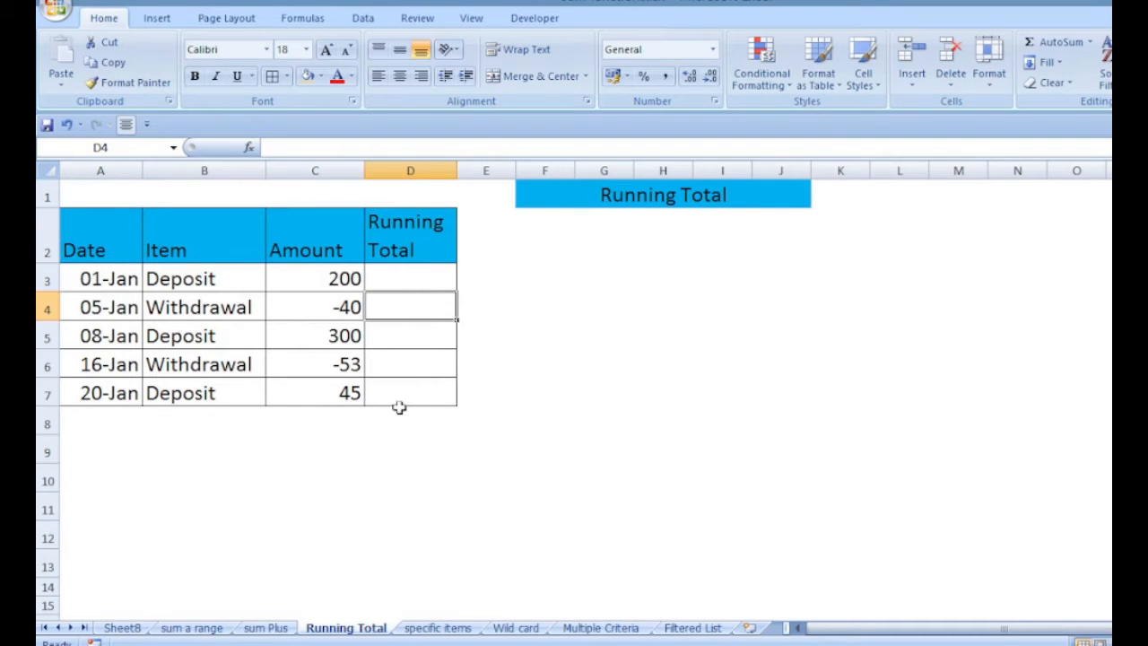
left_click(405, 277)
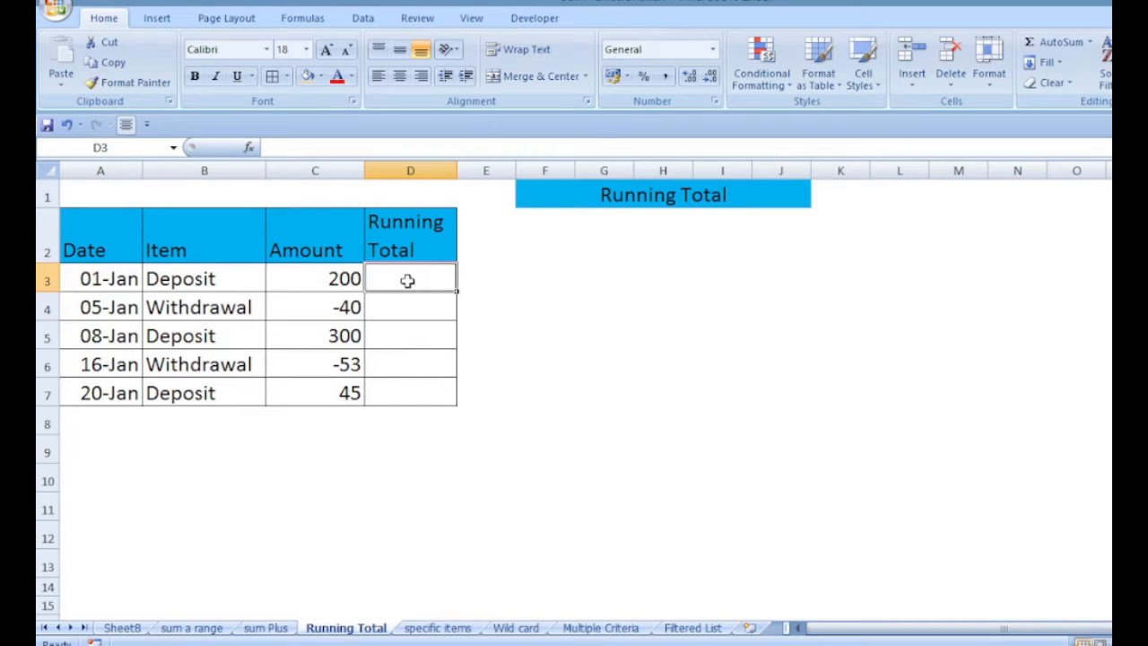
type("=")
key("Escape")
type("=sum(")
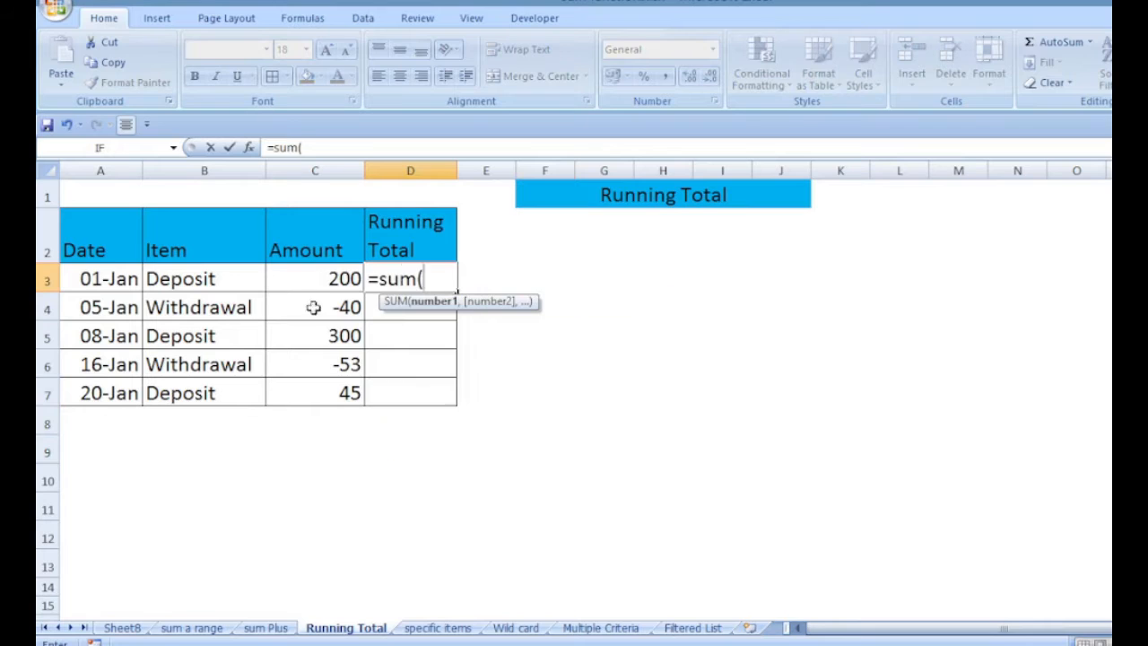
left_click(333, 278)
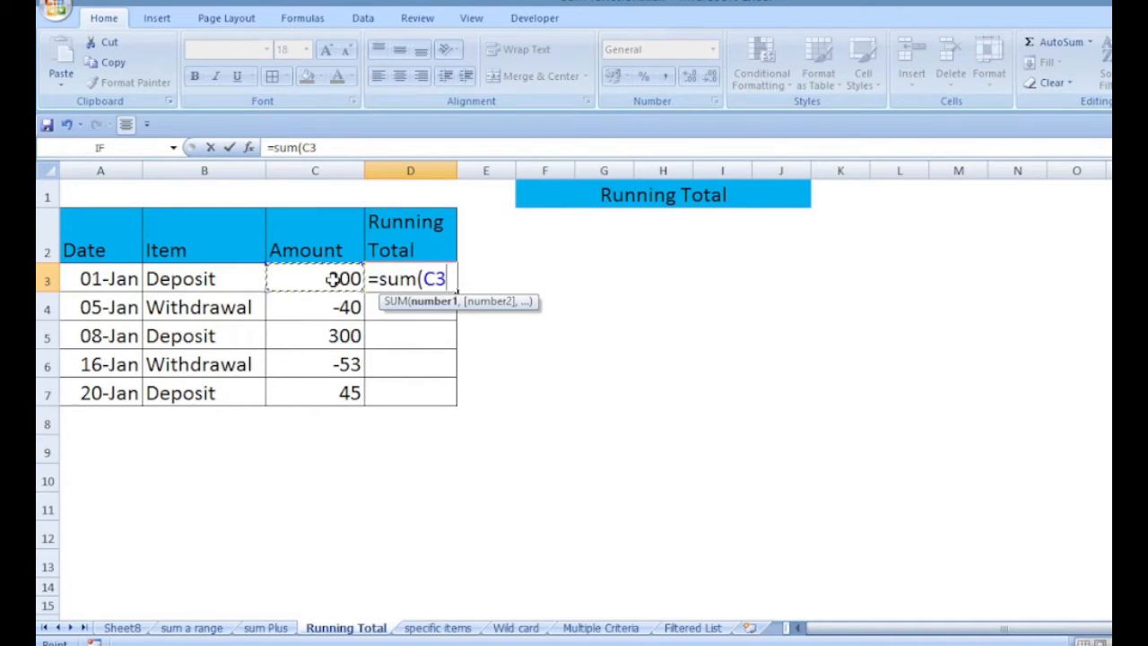
key("F4")
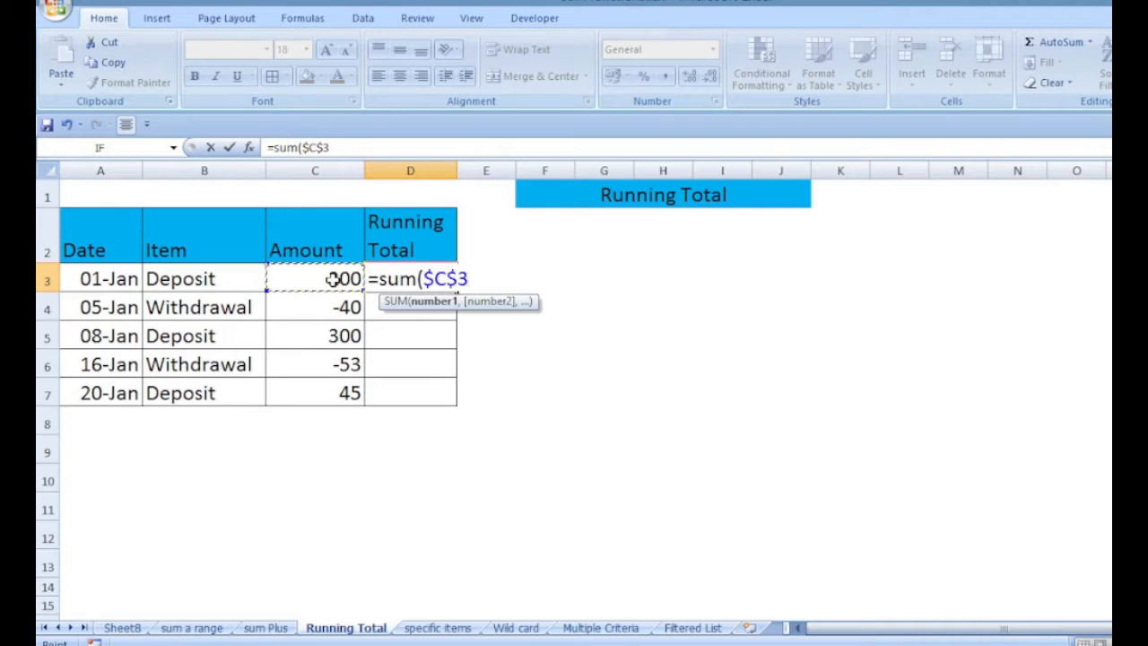
key("F8")
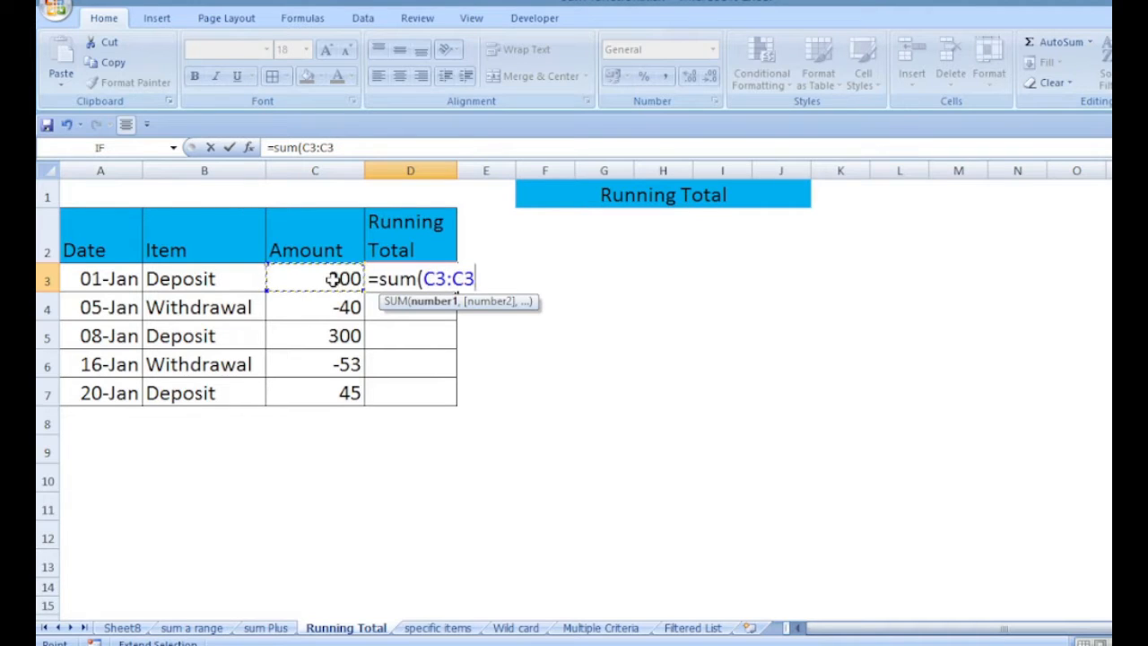
double_click(422, 279)
key("F4")
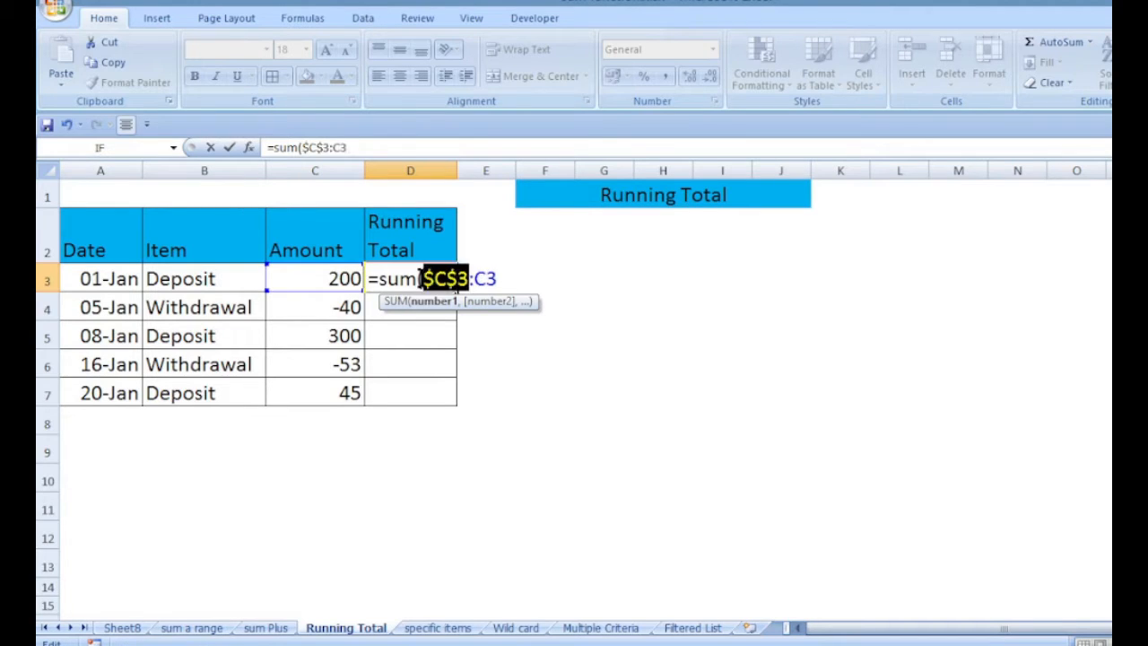
left_click(502, 278)
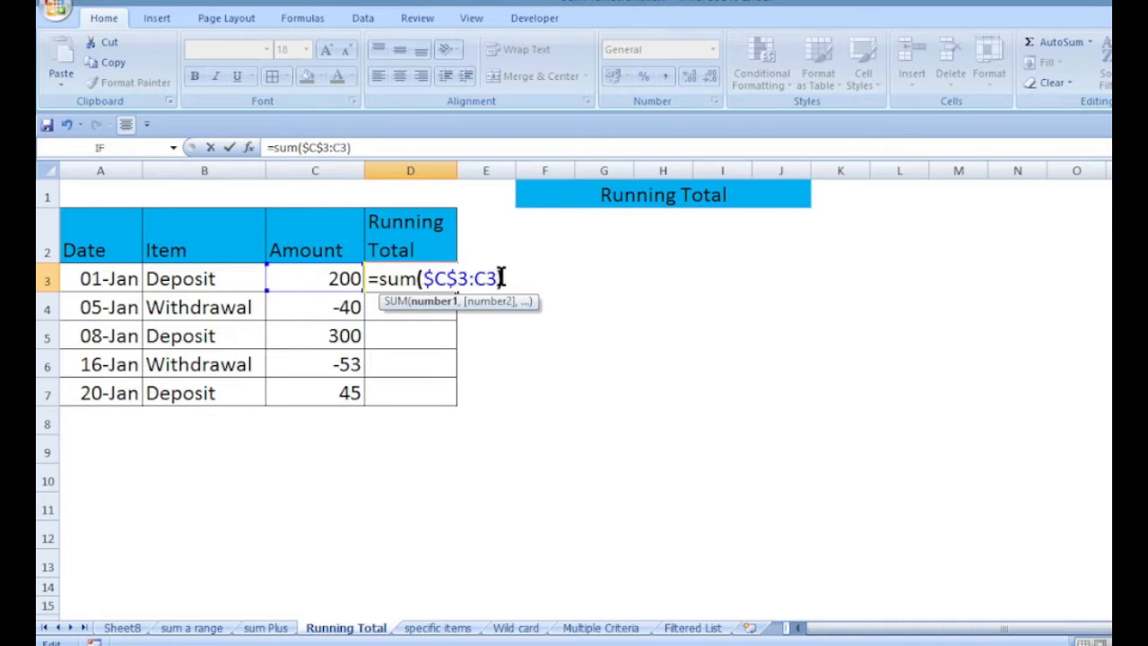
key("Return")
Fill the running total formula from D3 down through D7.
left_click(341, 278)
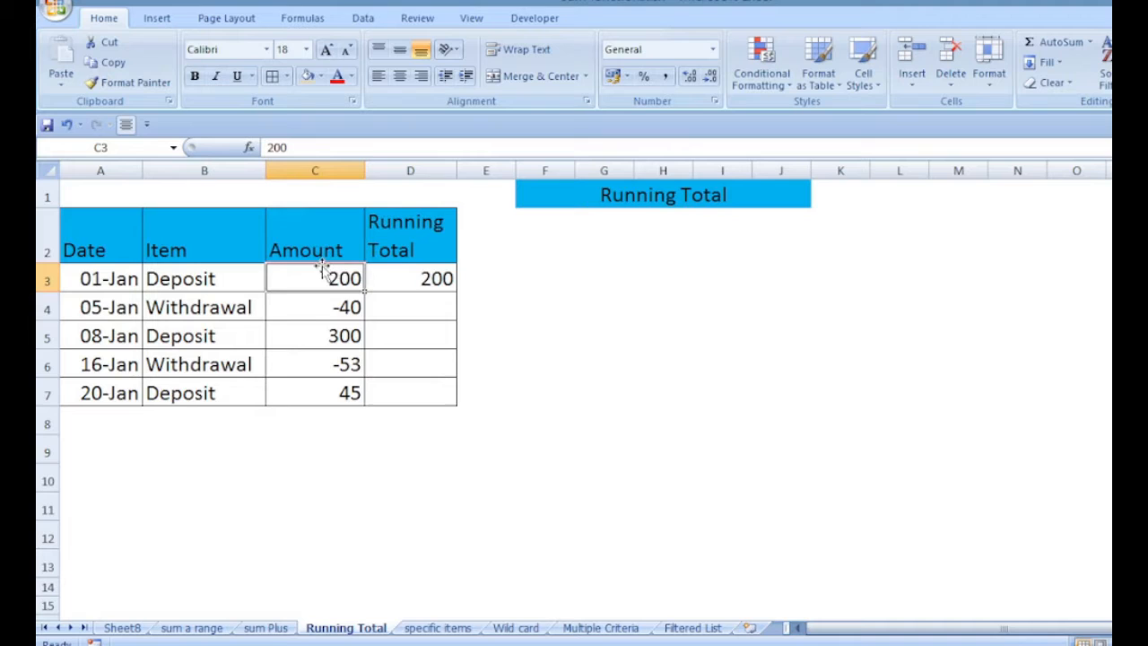
left_click(397, 278)
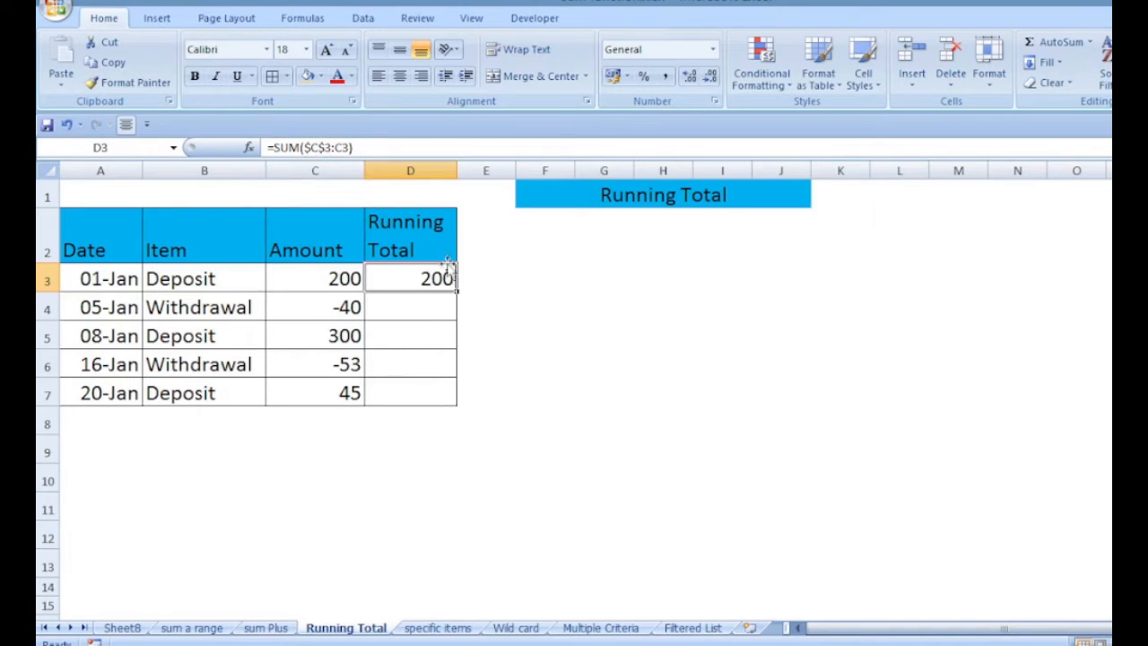
left_click_drag(457, 287, 457, 406)
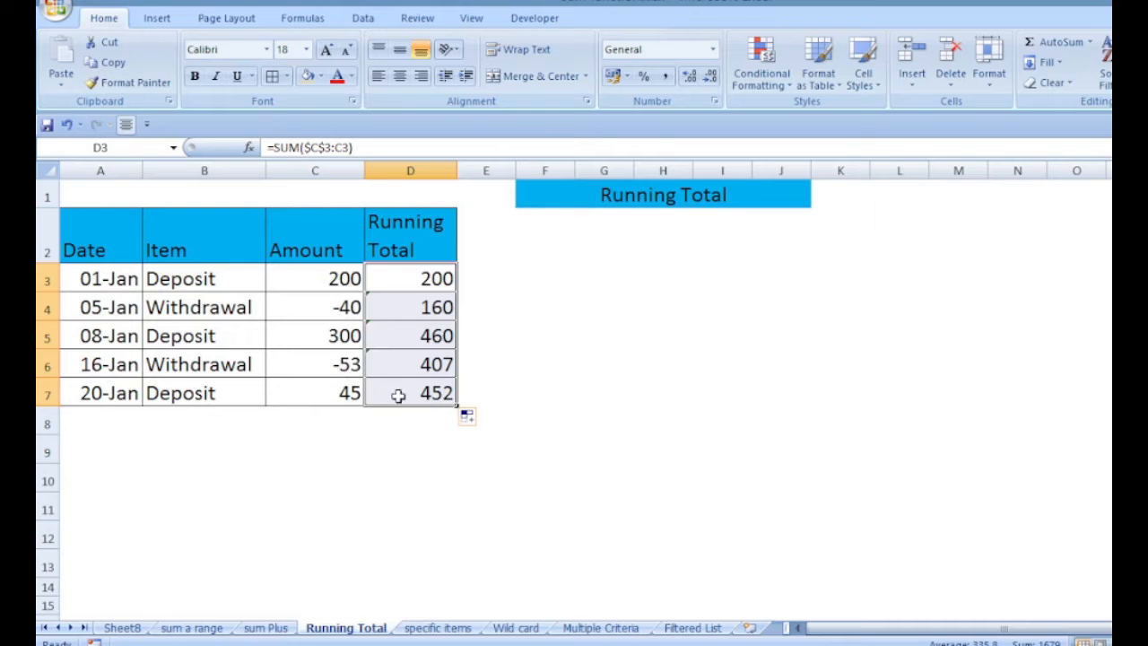
Examine the absolute reference $C$3 and the relative end reference in D3's running total formula.
left_click(387, 280)
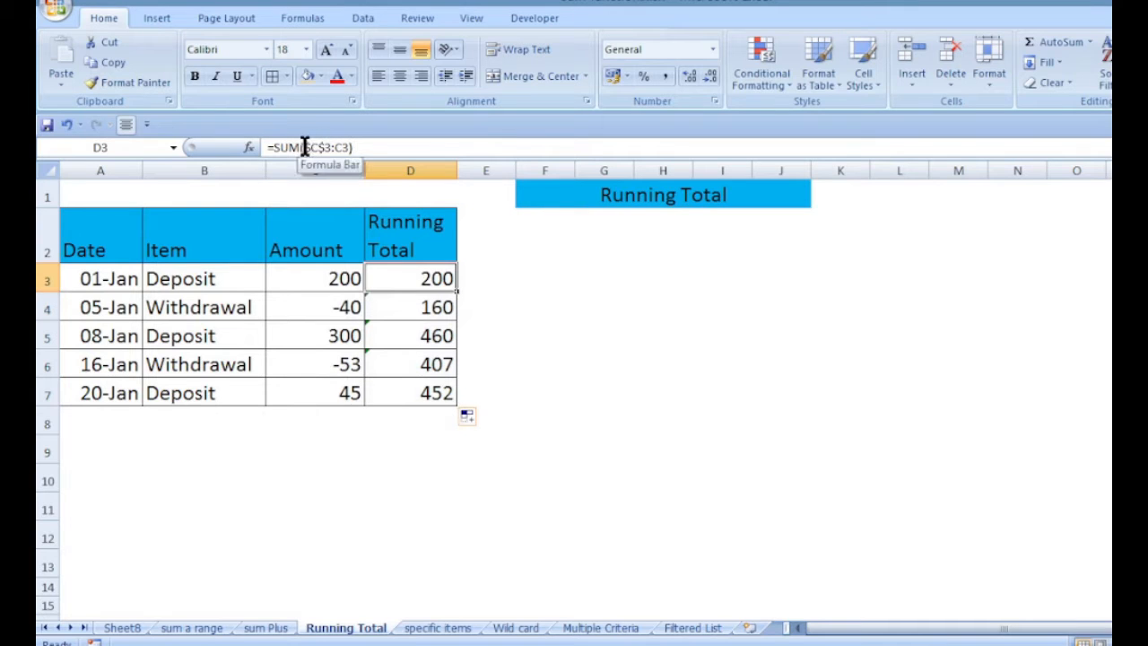
left_click_drag(304, 147, 332, 149)
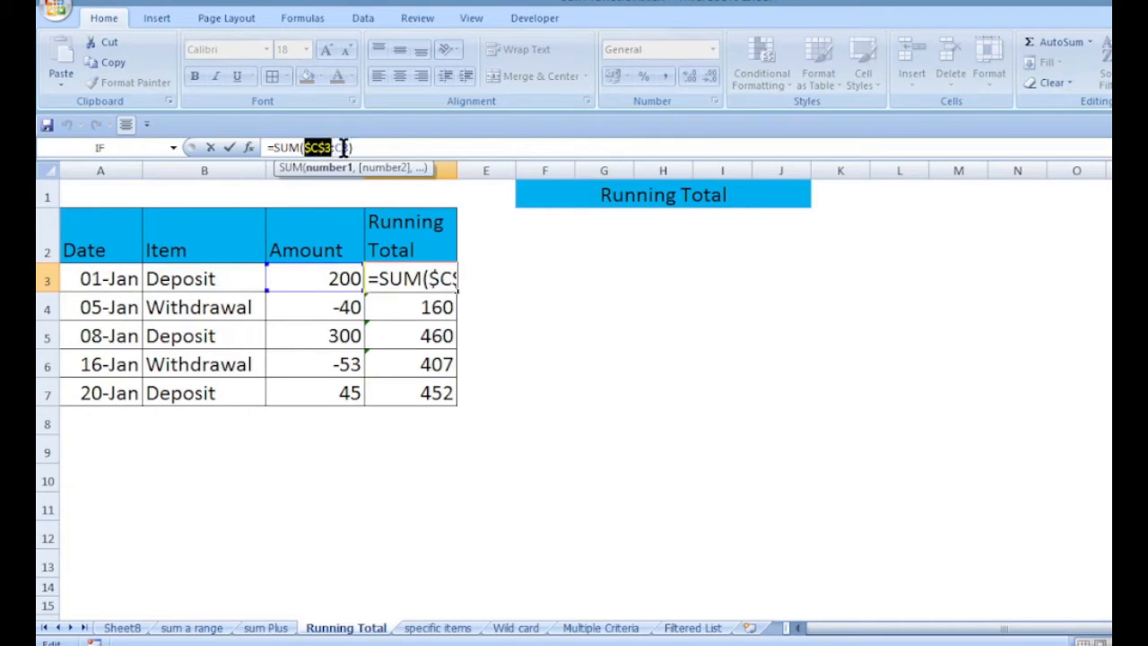
left_click(373, 149)
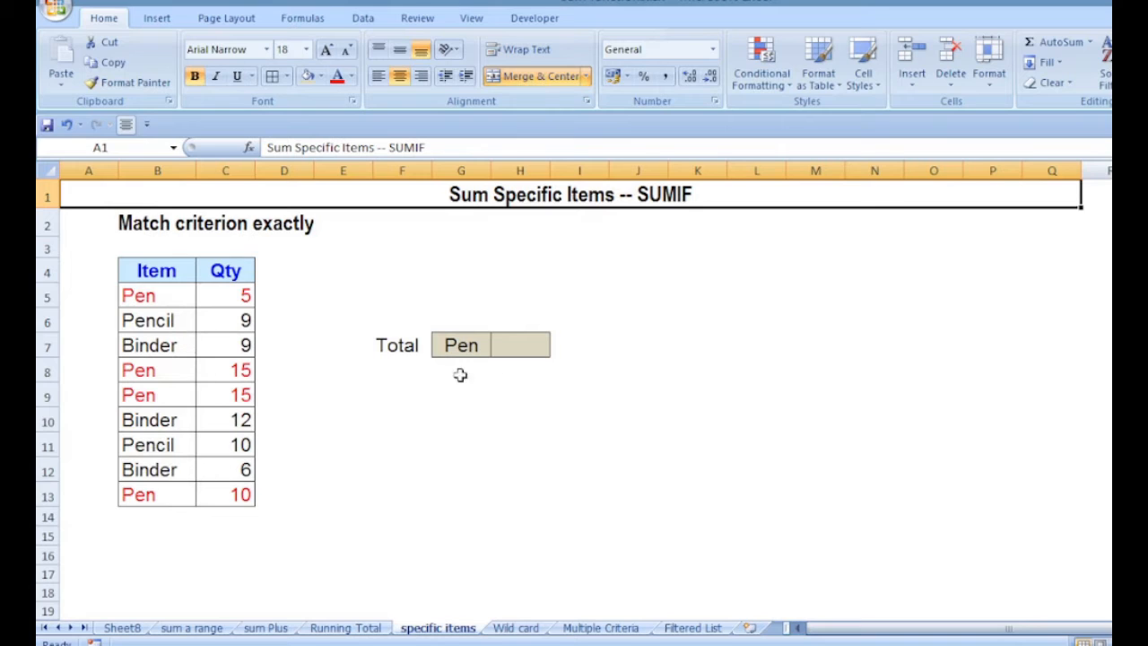
On the specific items sheet, enter =SUMIF(B5:B13,G7,C5:C13) in the Pen total cell H7 and paste the copied formula caption below it.
left_click(521, 346)
type("=")
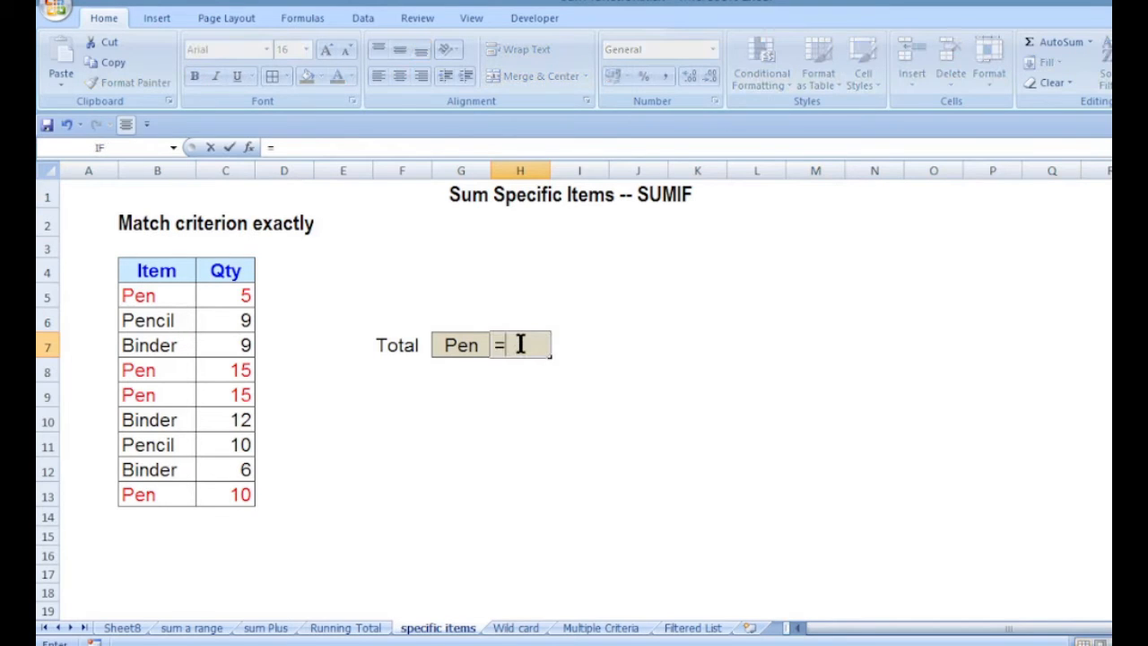
type("s")
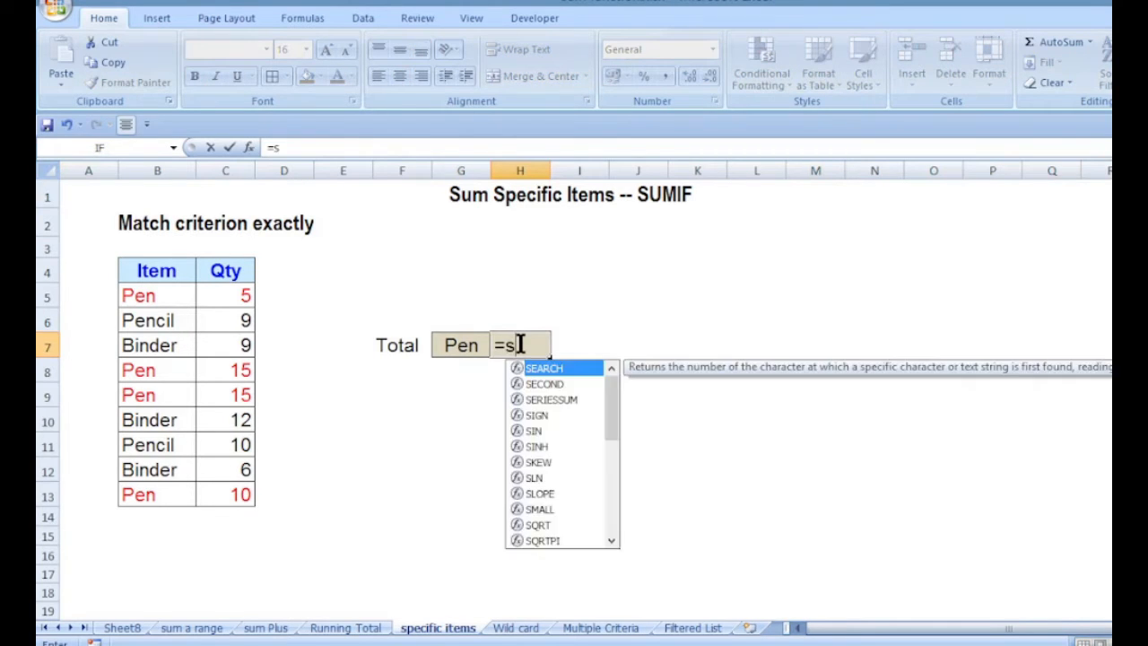
type("umif(")
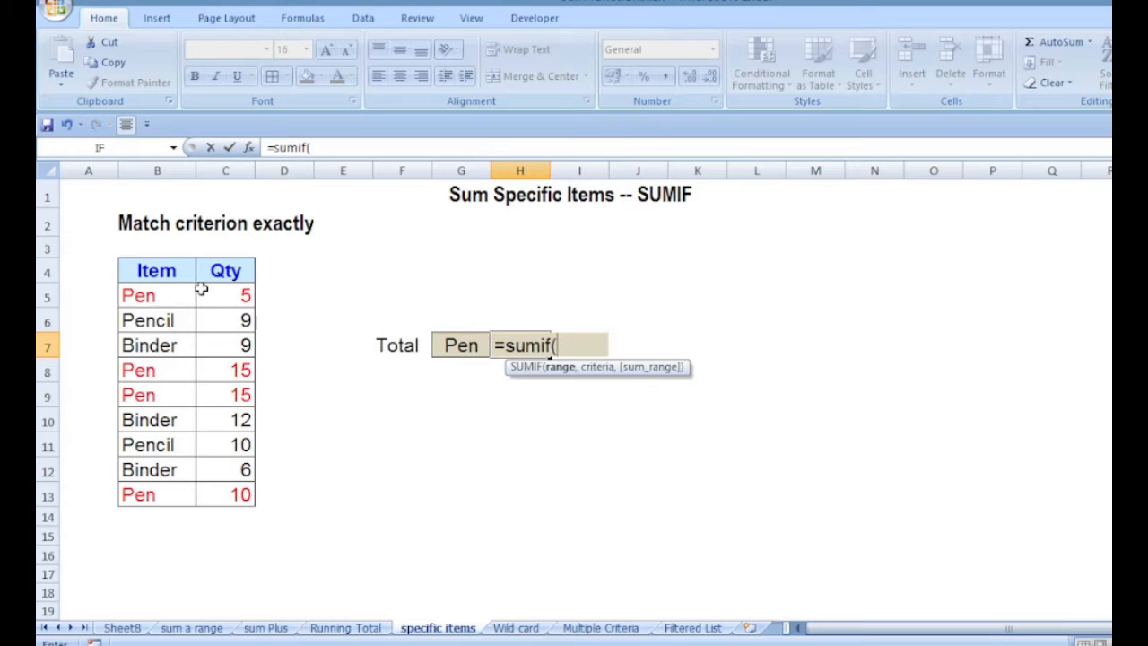
left_click_drag(162, 295, 135, 493)
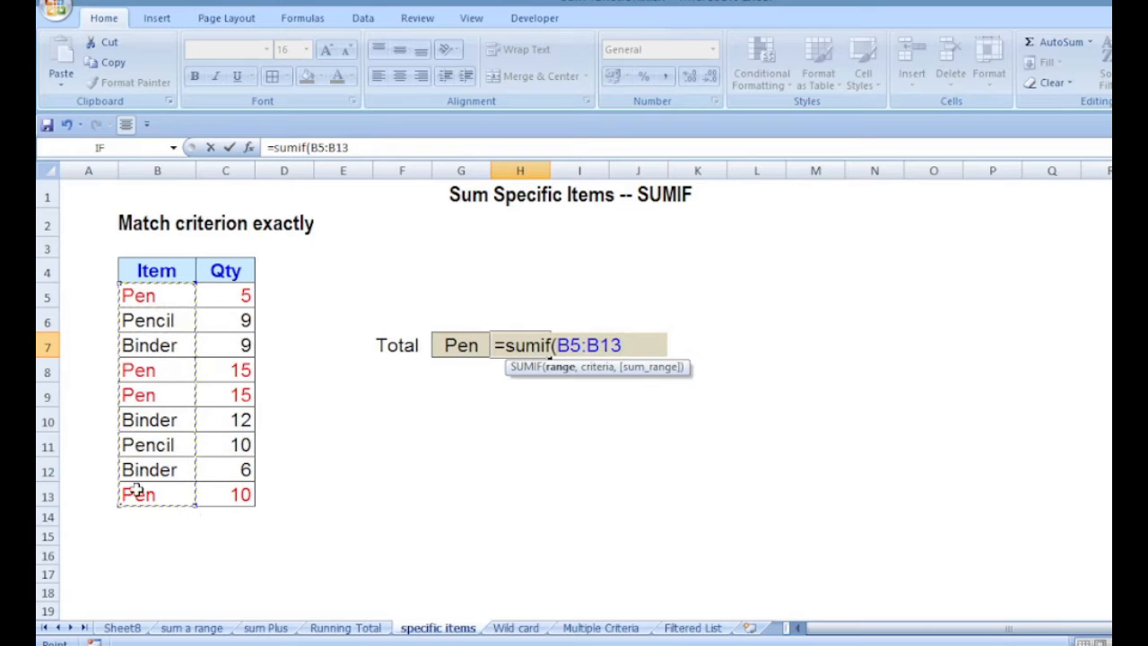
type(",")
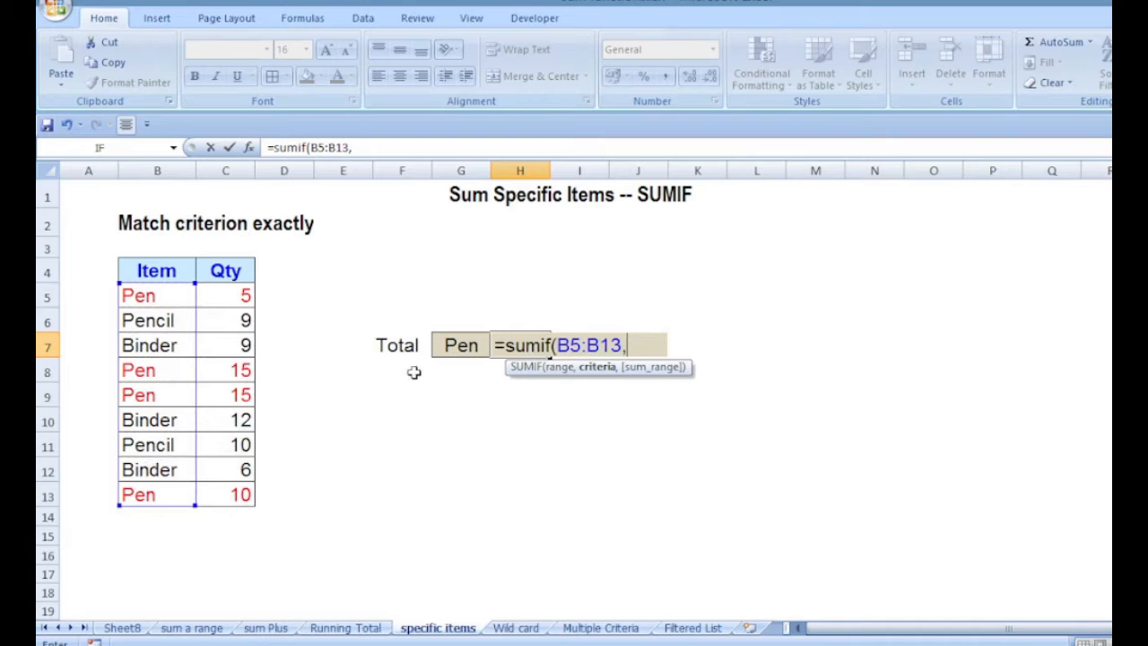
left_click(451, 346)
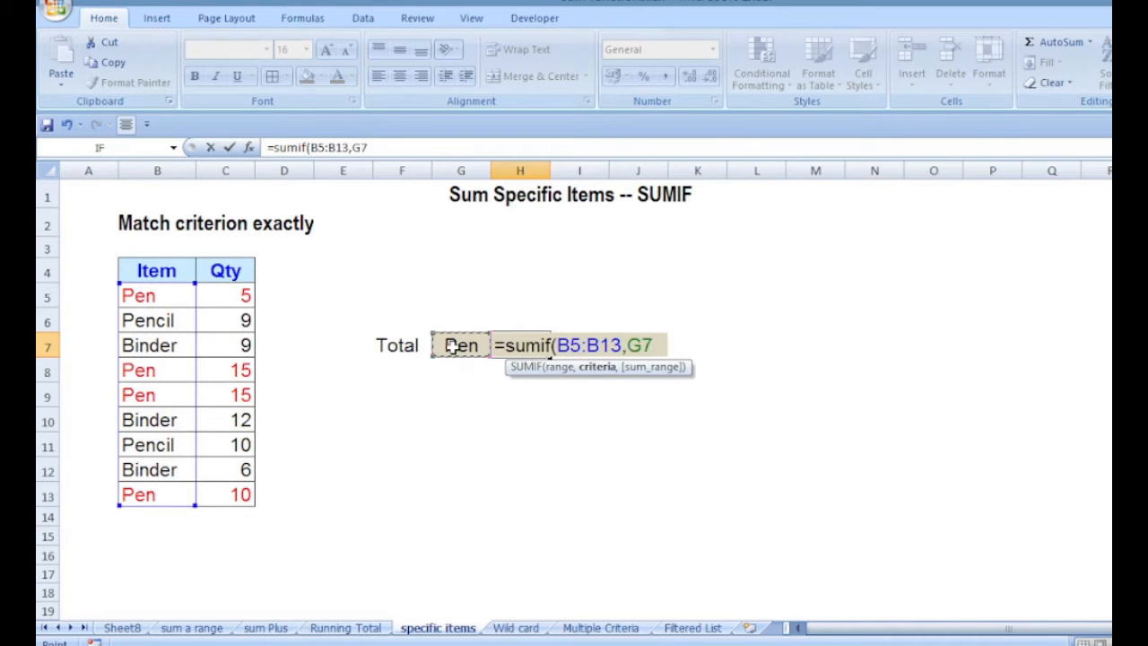
type(",")
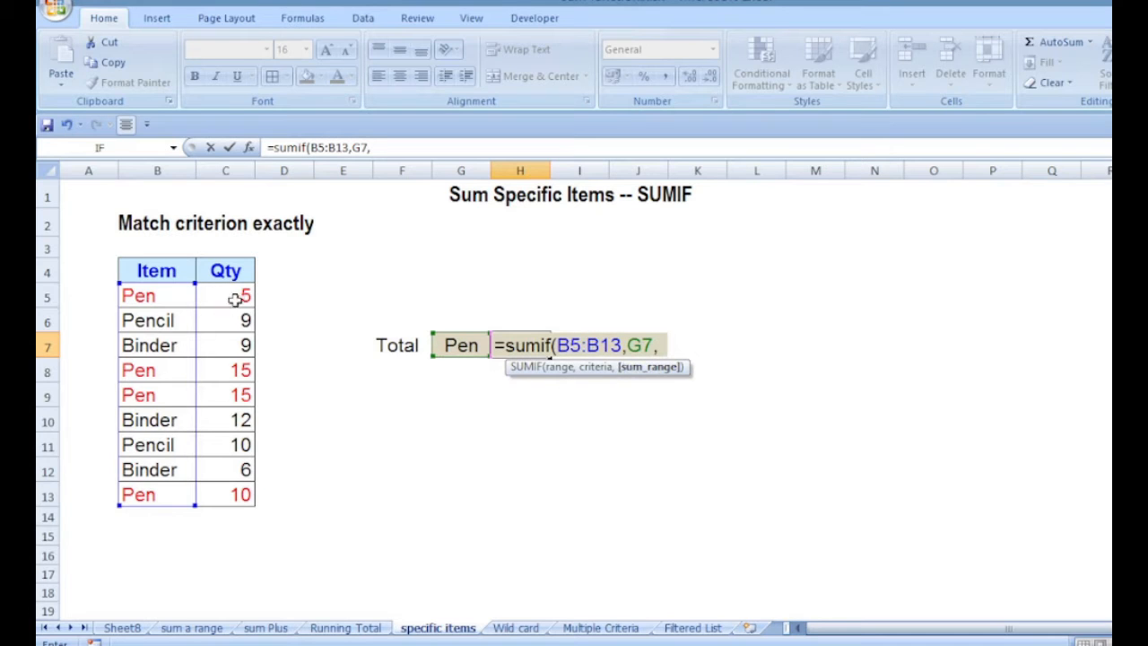
left_click_drag(240, 296, 231, 489)
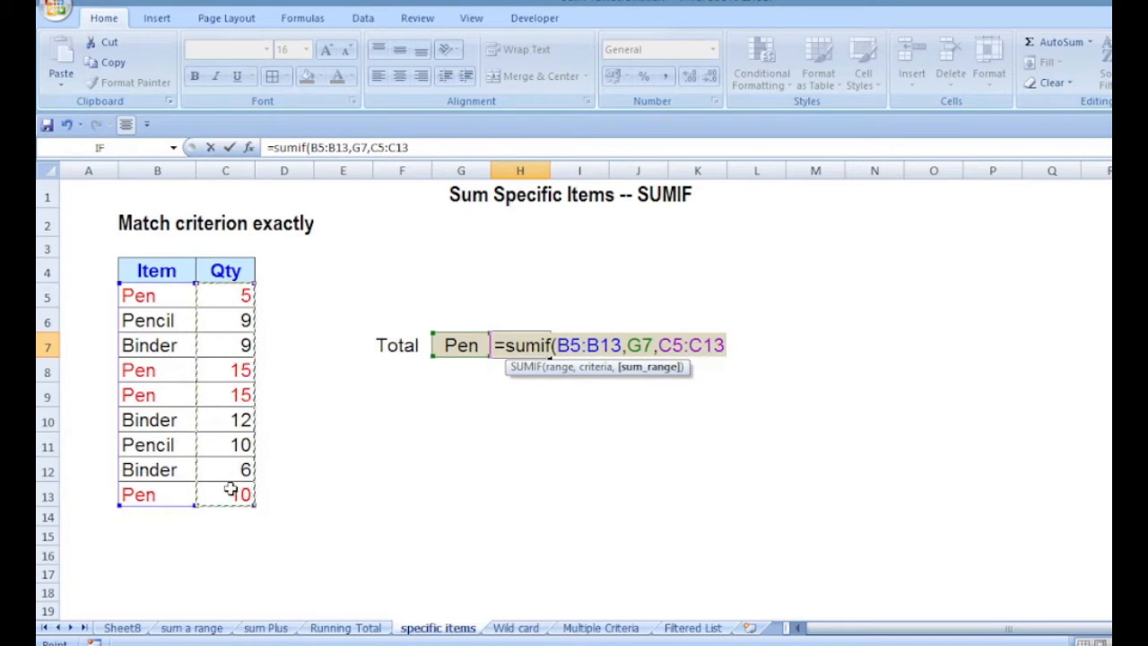
type(")")
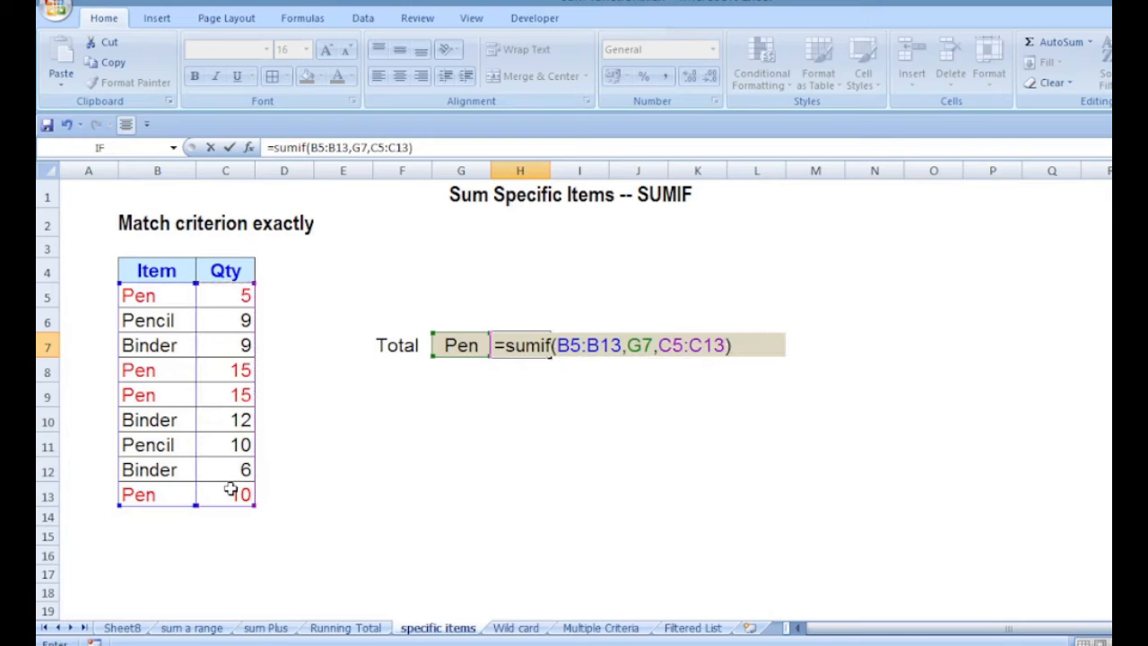
key("Return")
key("ctrl+v")
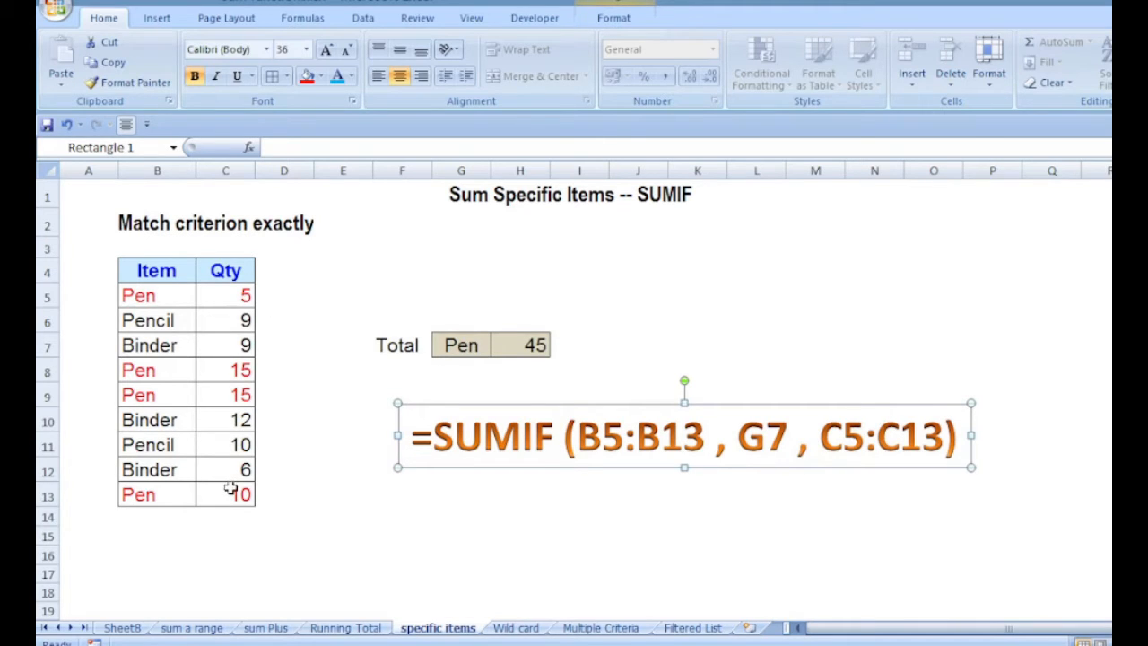
On the Wild card sheet, enter =SUMIF(B4:B12,"*"&G7&"*",C4:C12) in the Pen total cell H7.
left_click(527, 630)
left_click(513, 628)
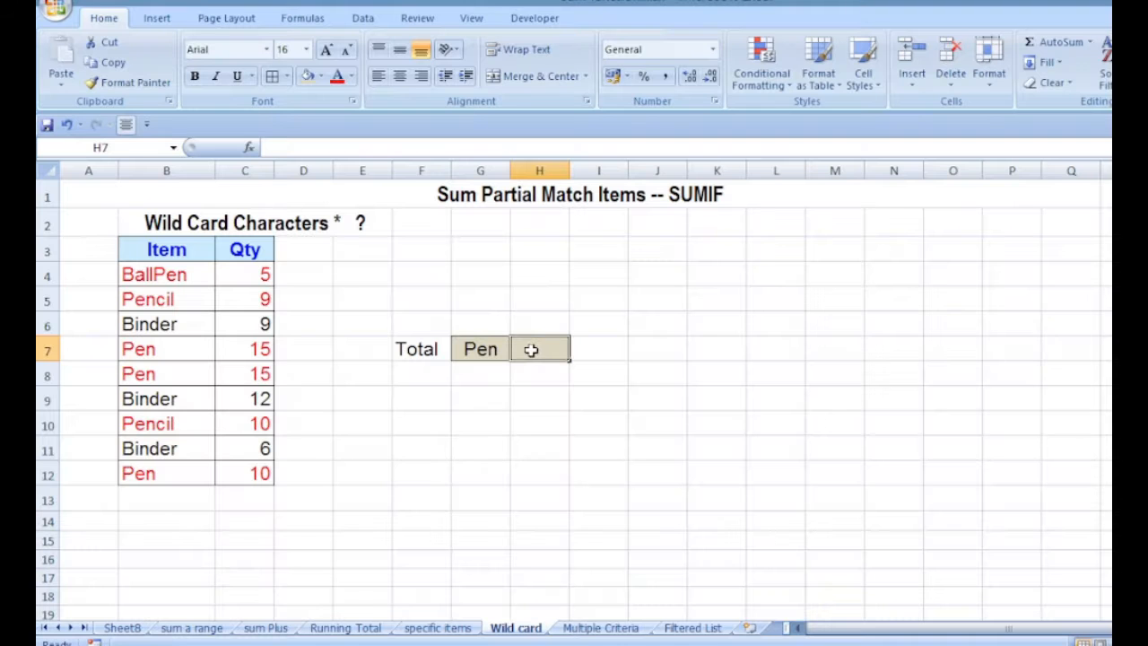
type("=")
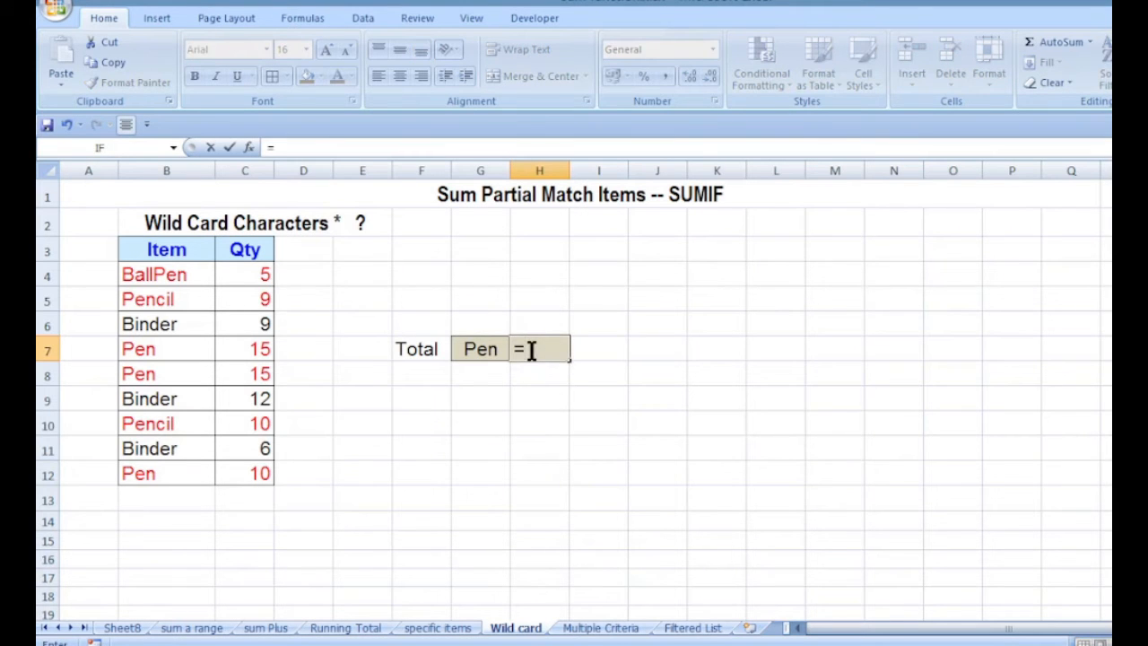
type("sumif")
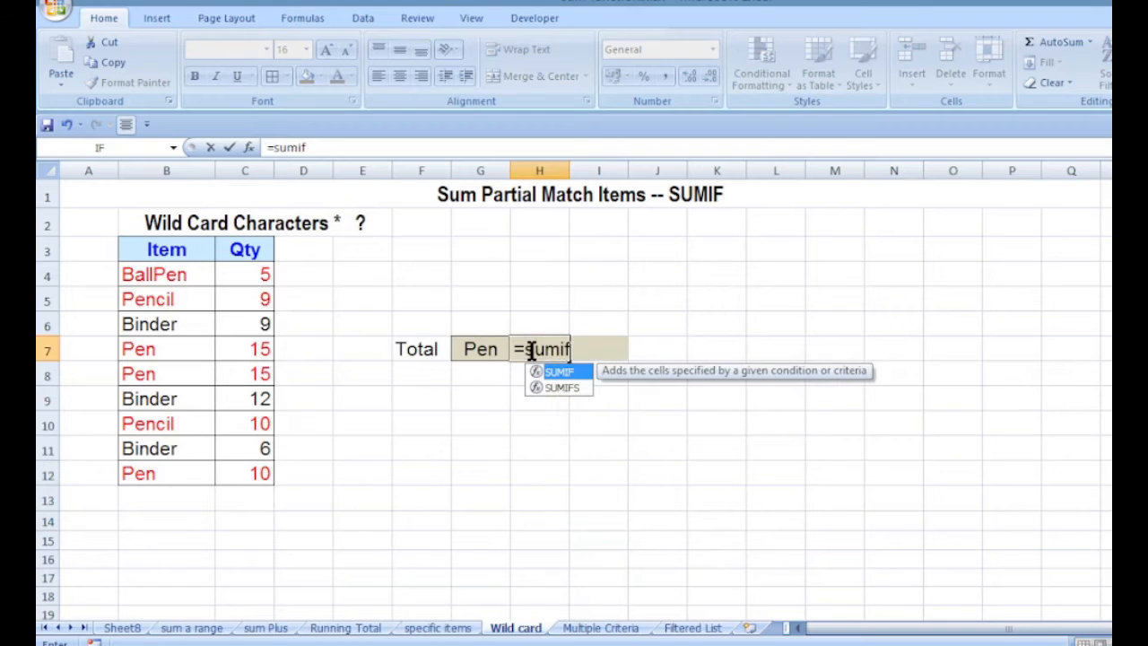
type("(")
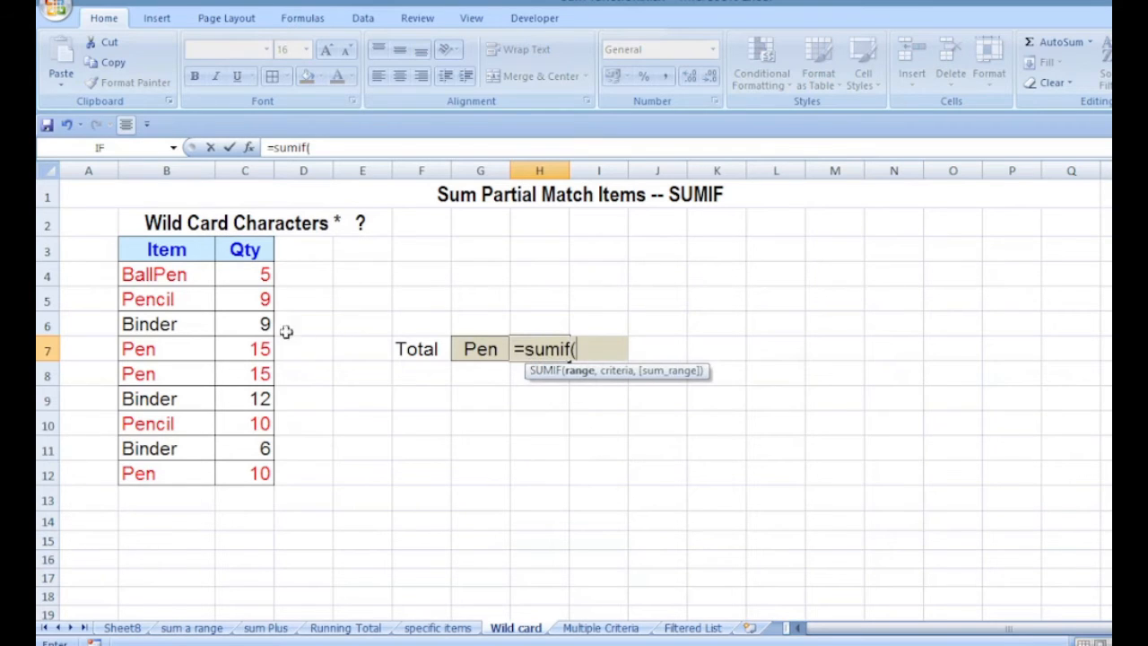
left_click_drag(158, 272, 152, 469)
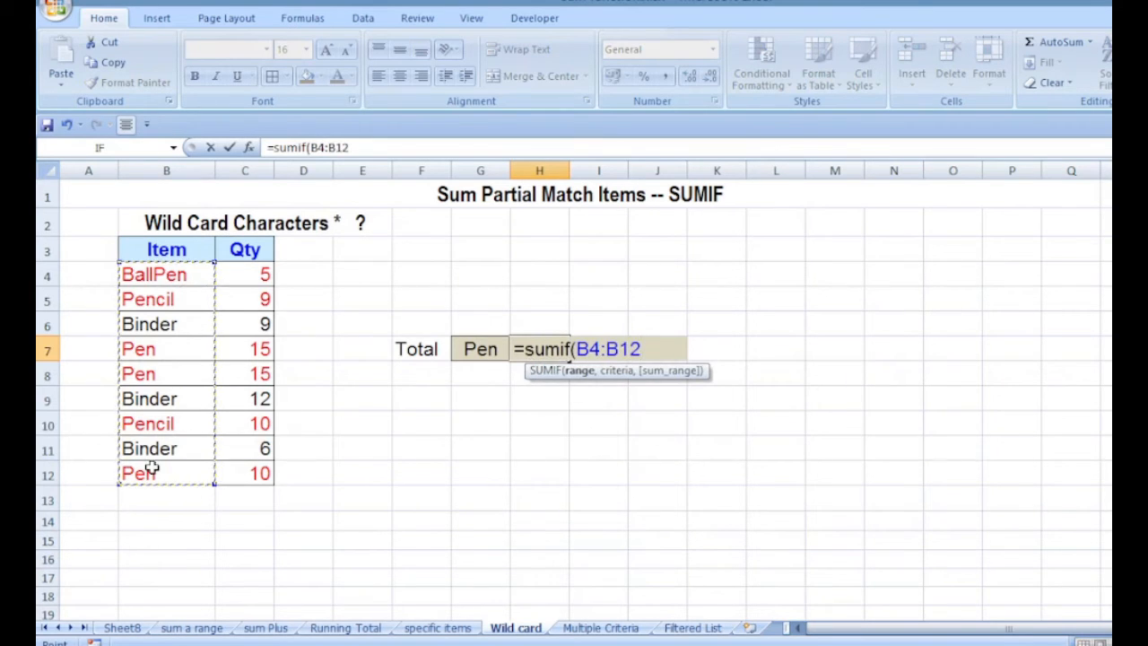
type(",\"*")
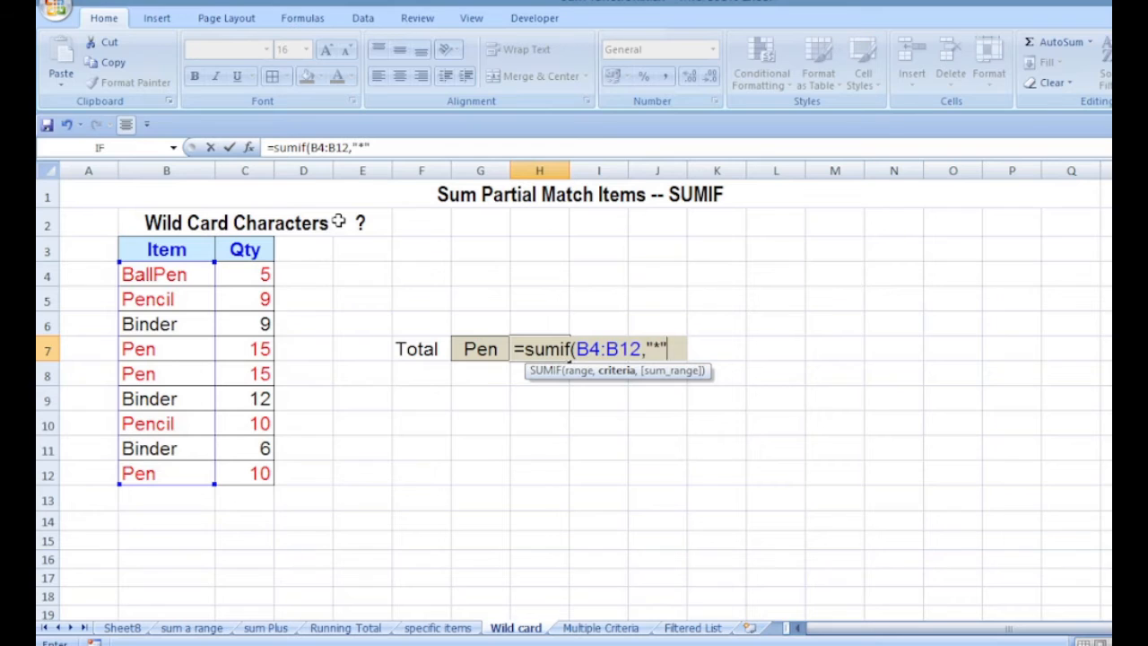
type("&")
left_click(474, 349)
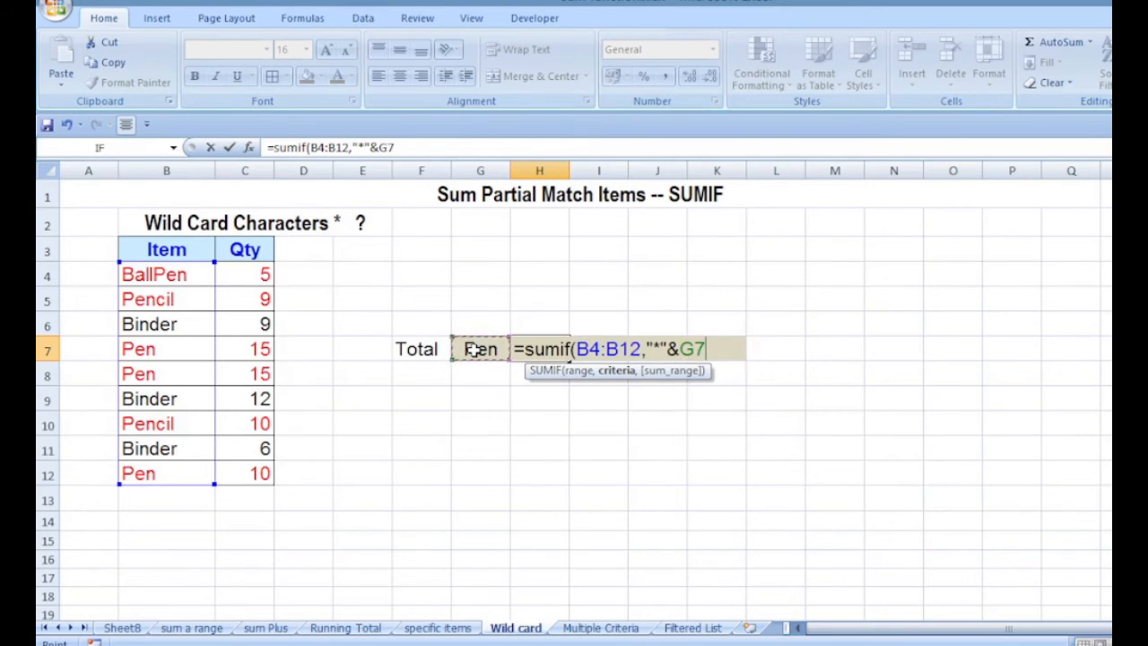
type("&\"*\",")
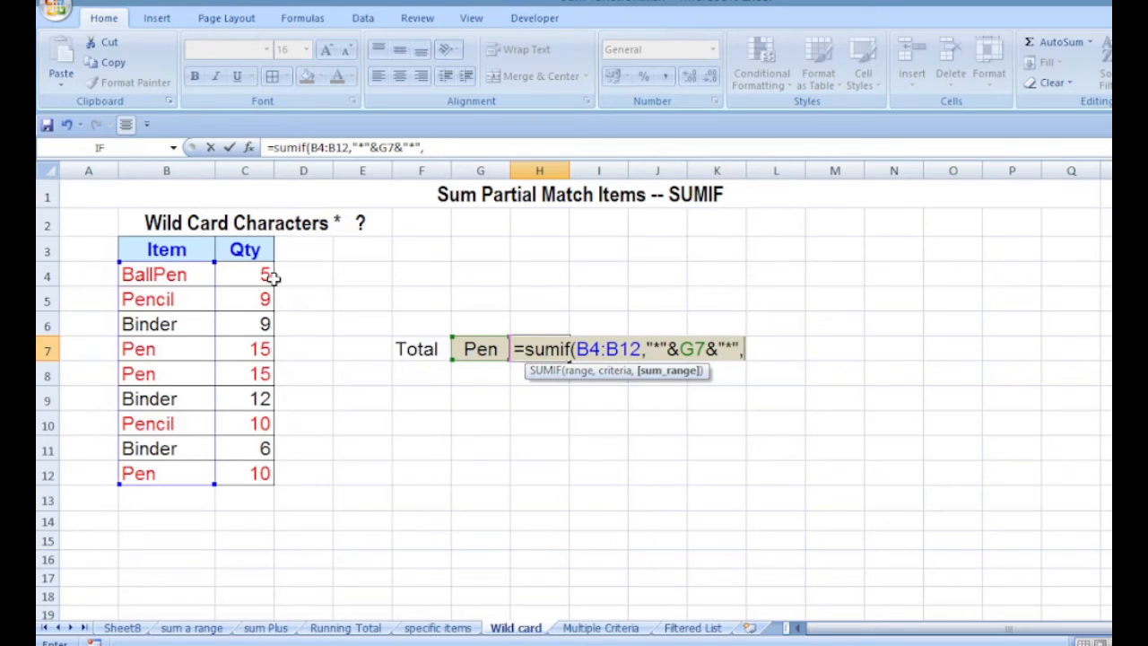
left_click_drag(268, 274, 232, 470)
key("ctrl+Return")
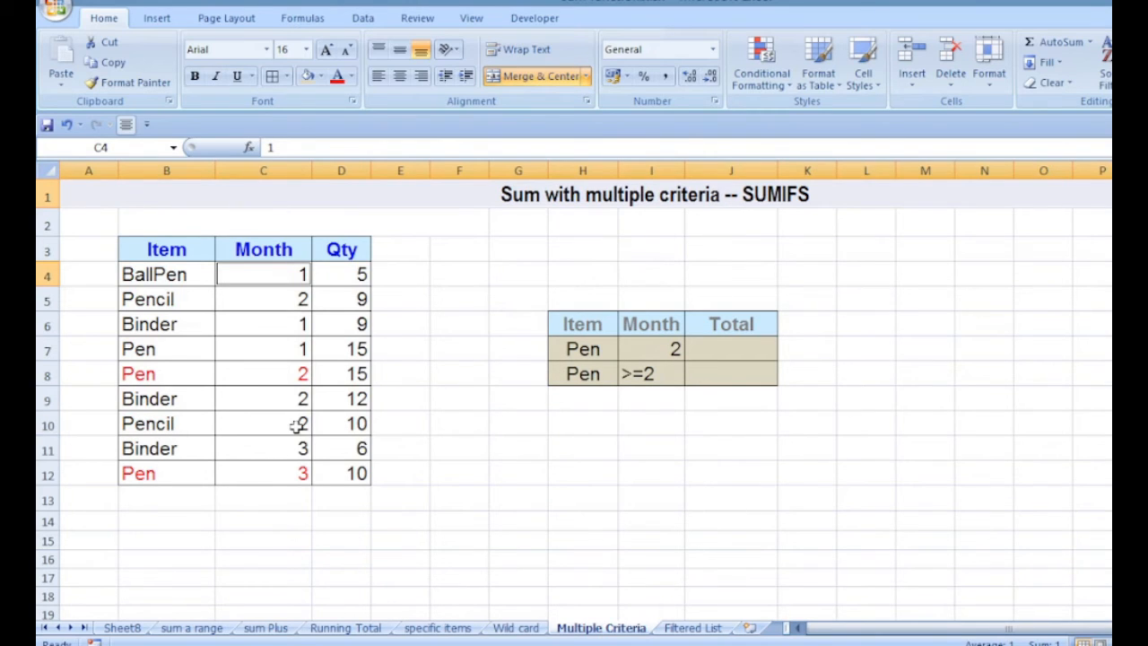
Examine the Item, Month and Qty columns and the months of the red Pen rows on the Multiple Criteria sheet.
left_click_drag(189, 271, 174, 464)
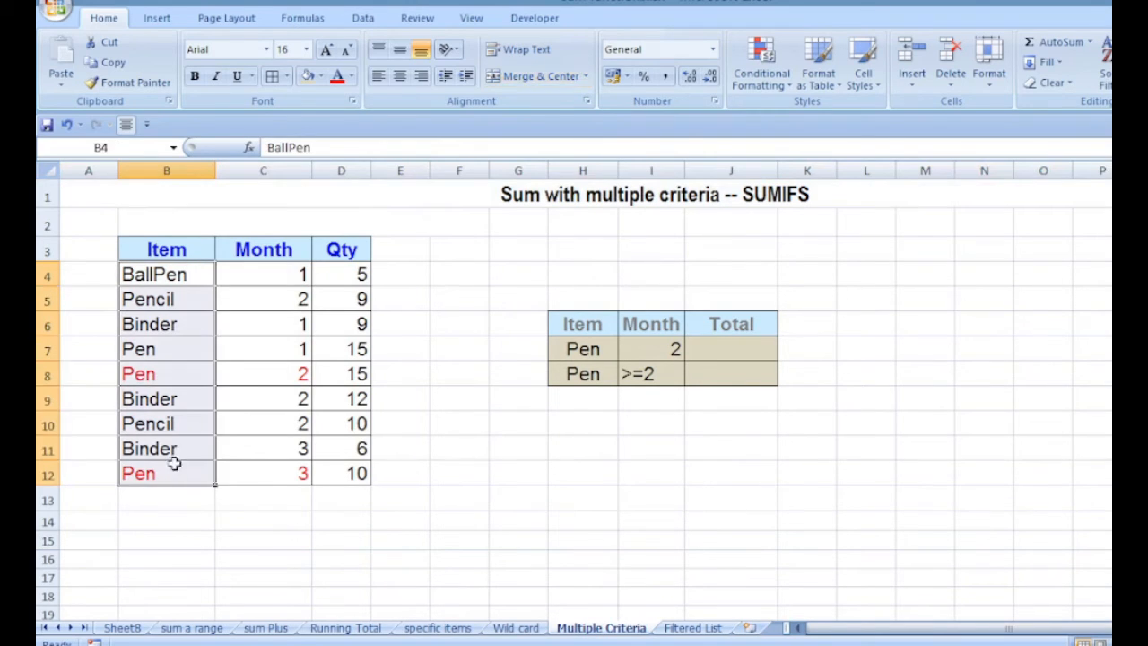
left_click_drag(298, 274, 289, 474)
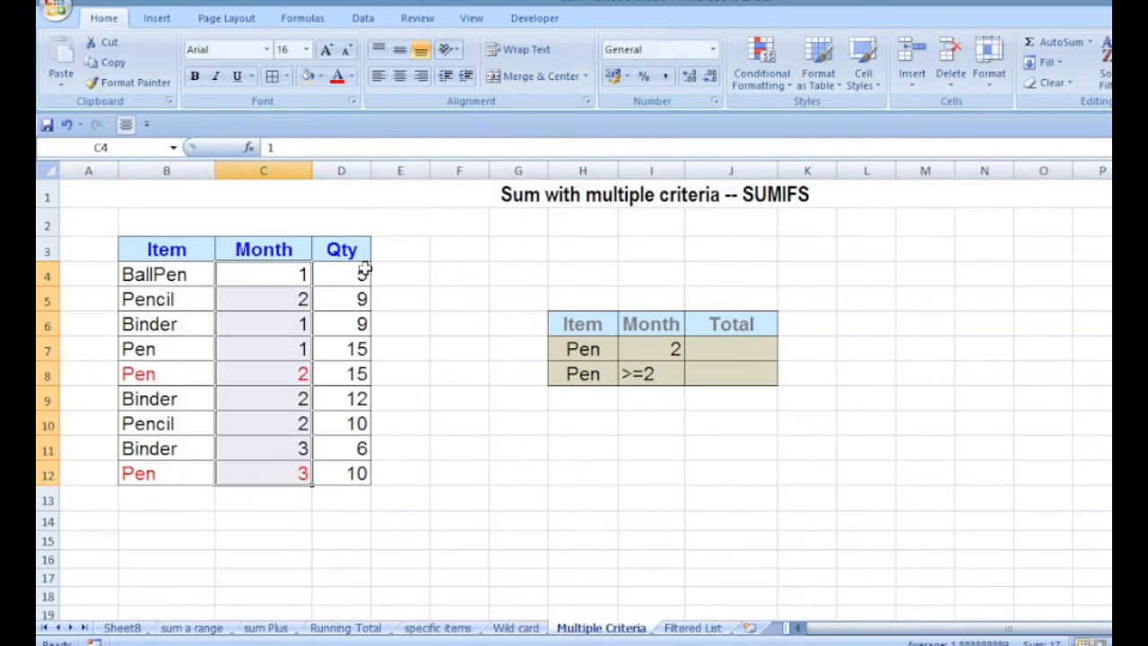
left_click_drag(365, 269, 350, 473)
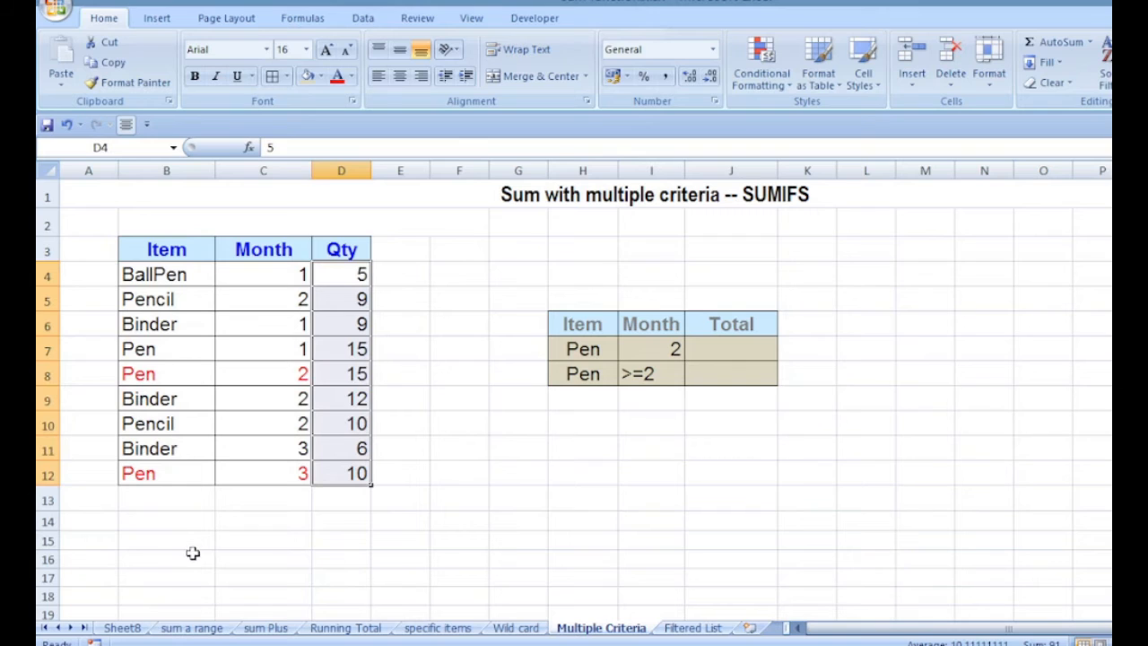
left_click(254, 365)
left_click(271, 474)
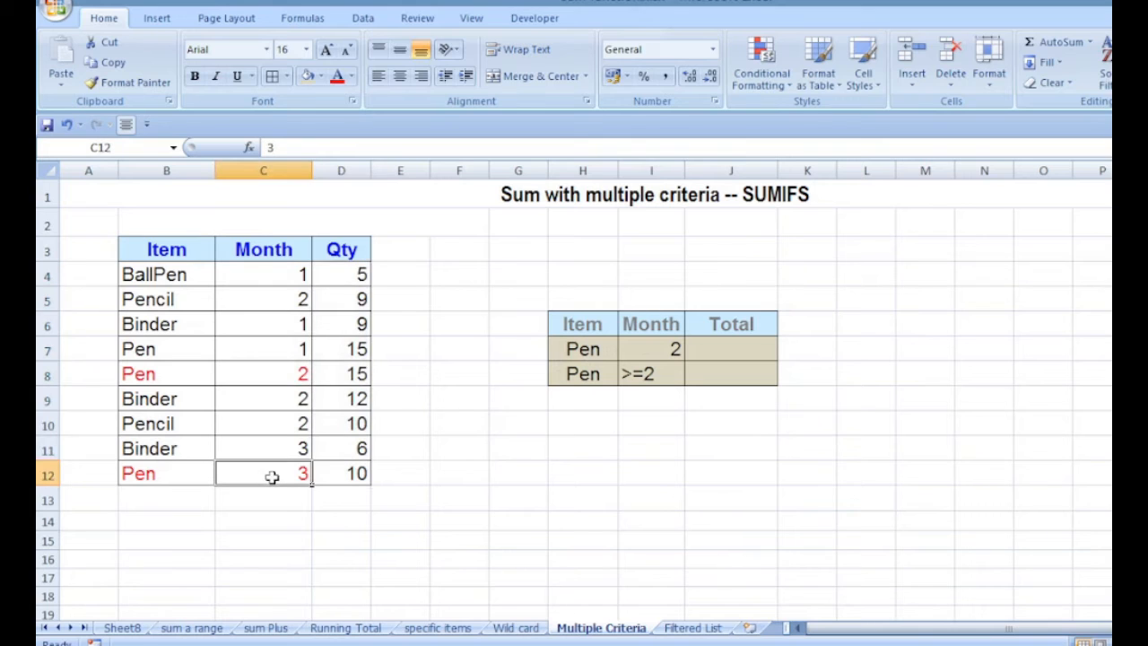
Enter =SUMIFS(D4:D12,B4:B12,H7,C4:C12,I7) in Total cell J7 to sum Pen quantities for month 2.
left_click(715, 348)
type("=")
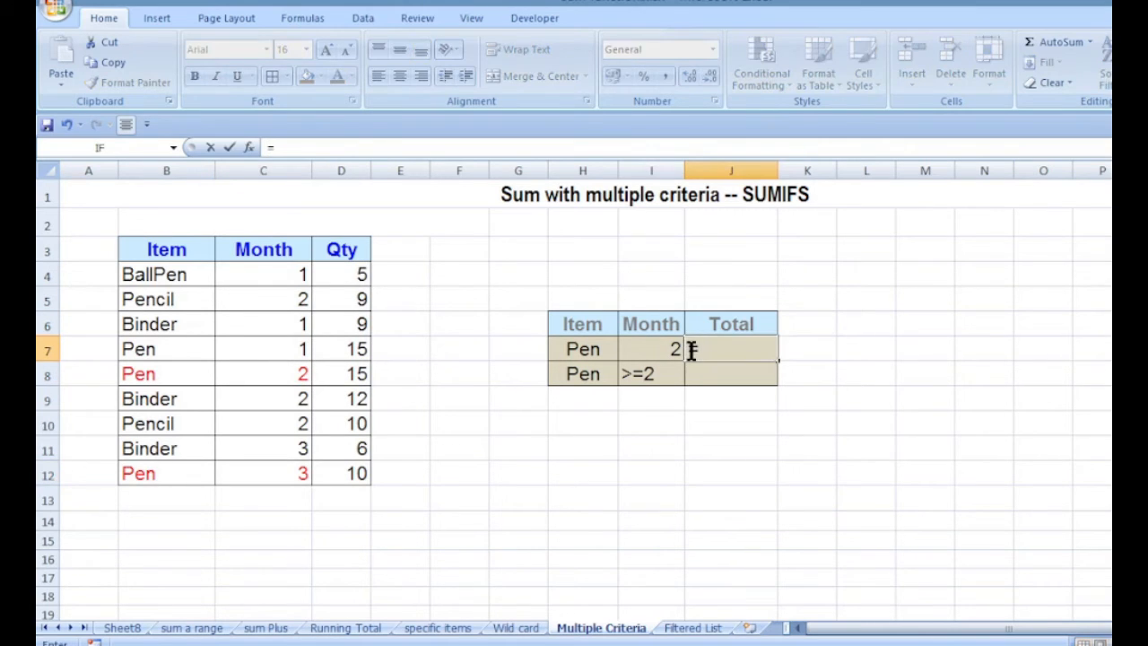
type("sumif")
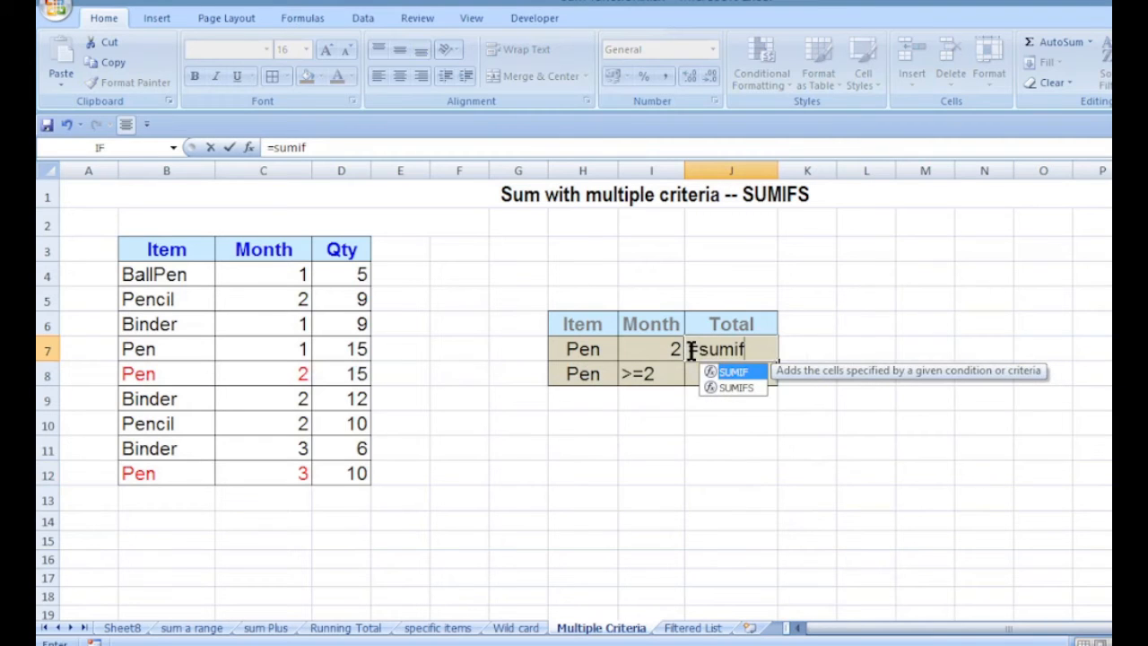
type("s(")
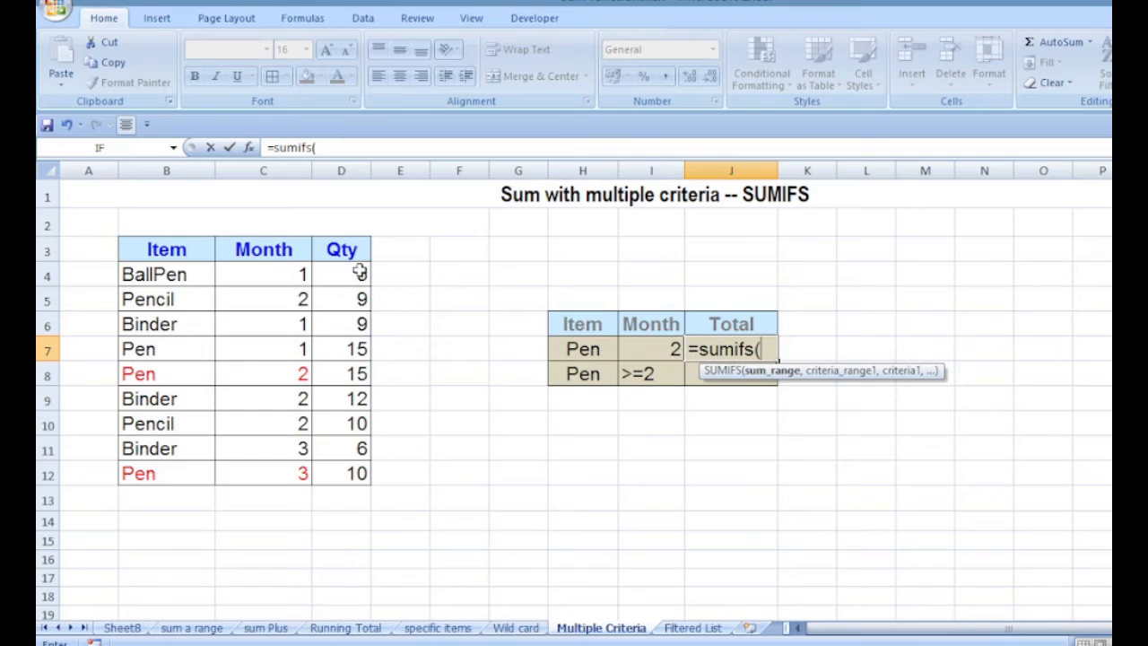
left_click_drag(361, 269, 326, 461)
type(",")
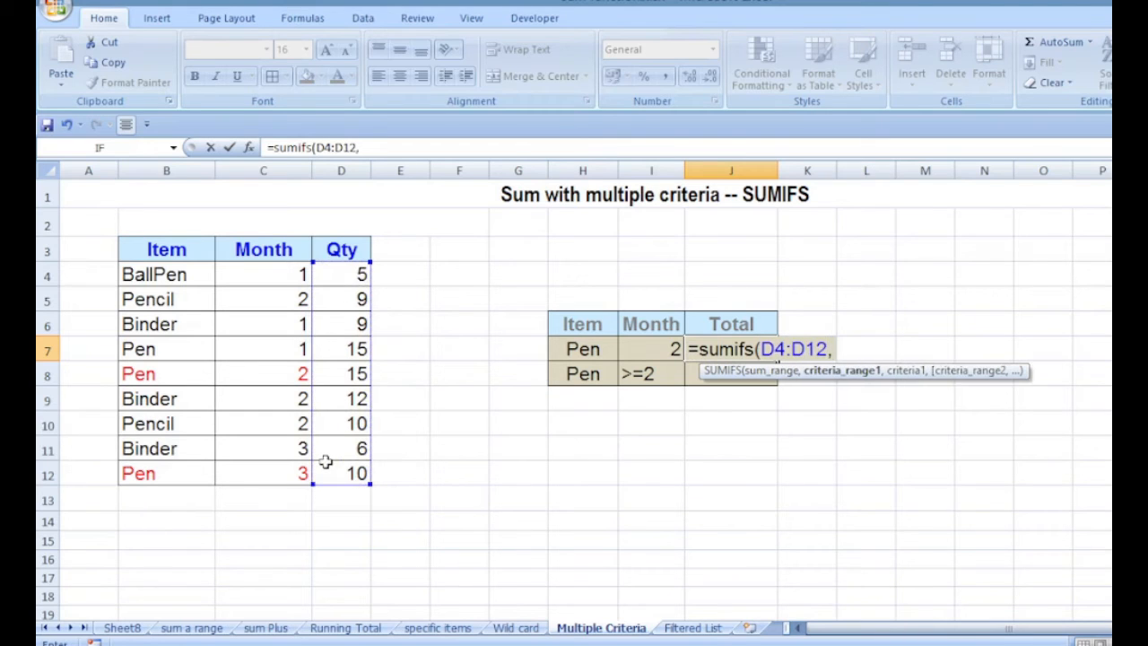
left_click_drag(146, 269, 146, 473)
type(",")
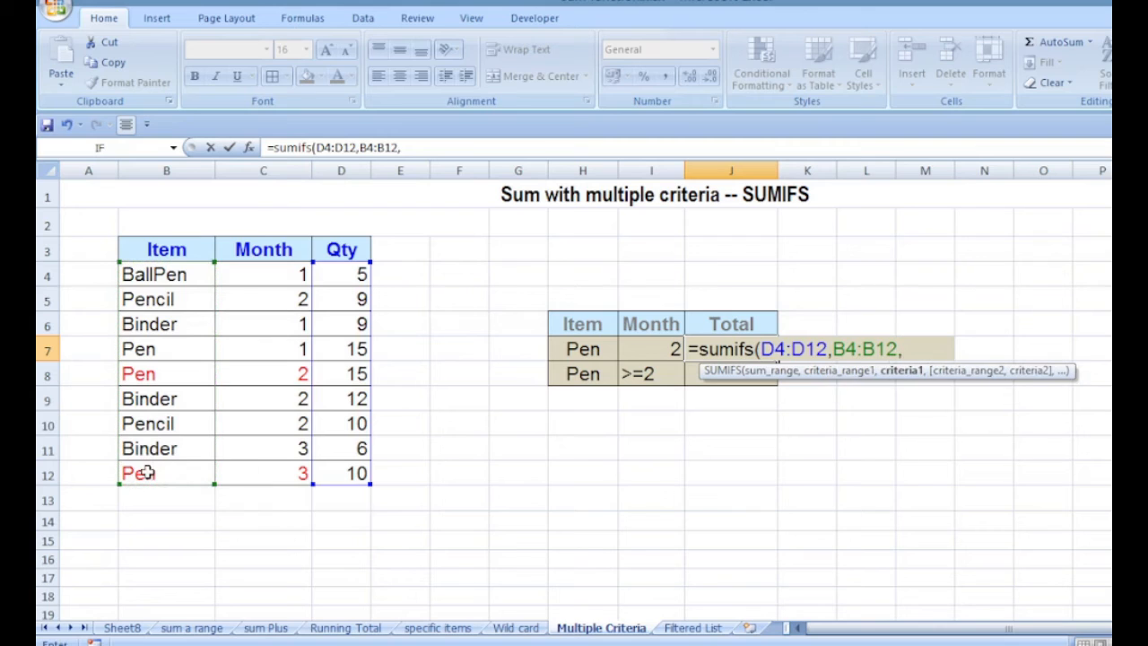
left_click(598, 350)
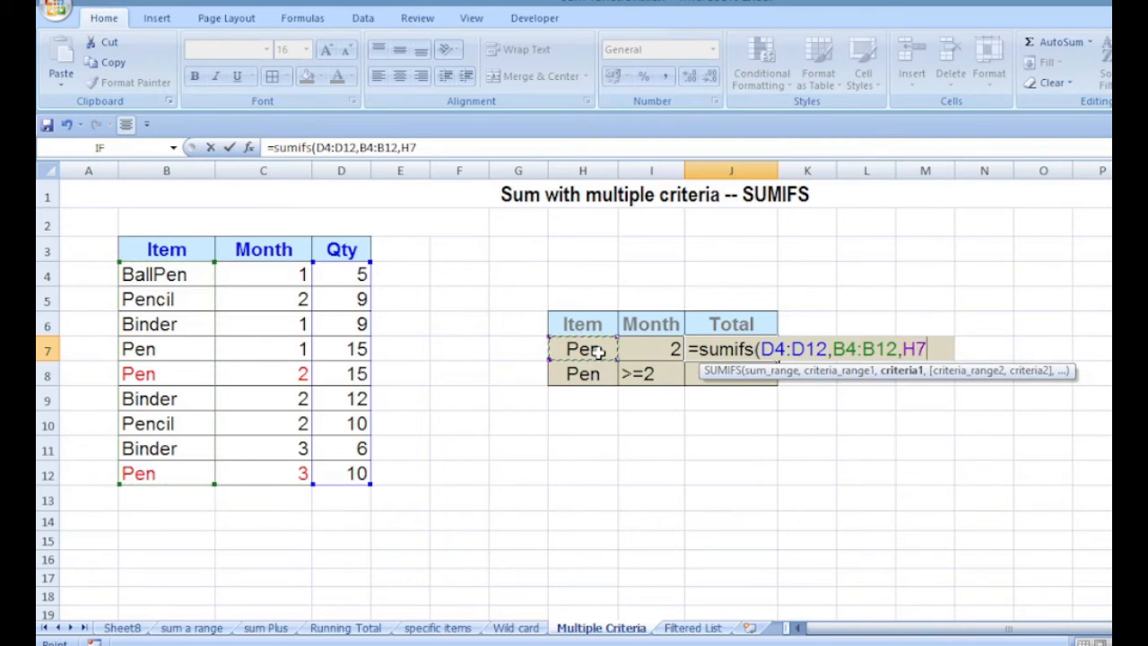
type(",")
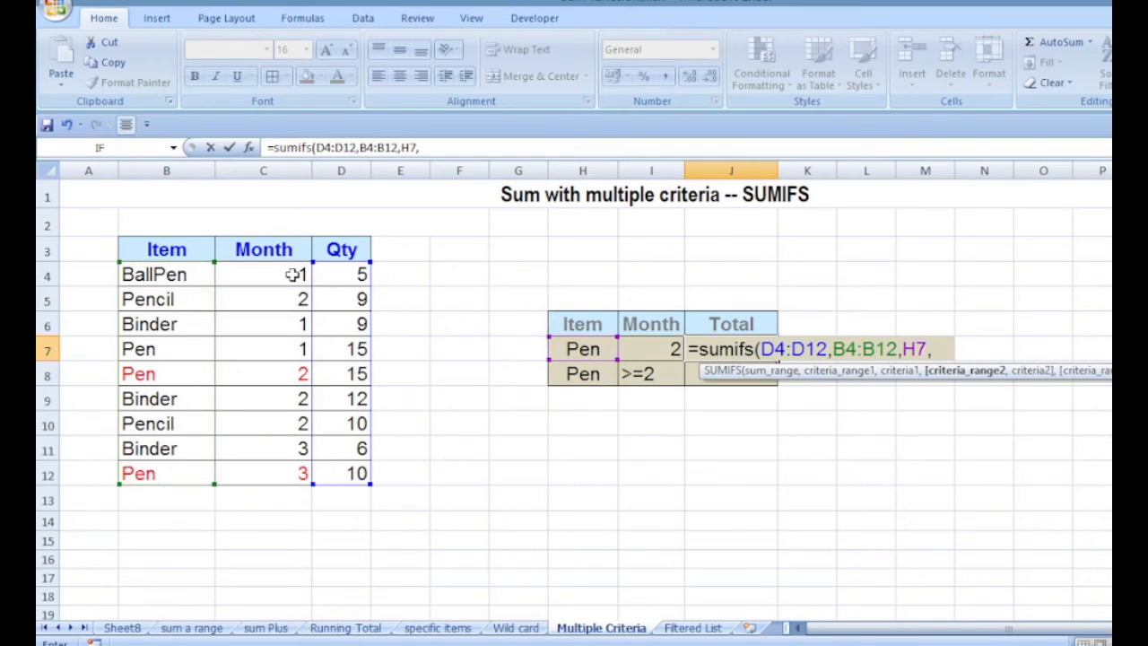
left_click_drag(297, 268, 284, 466)
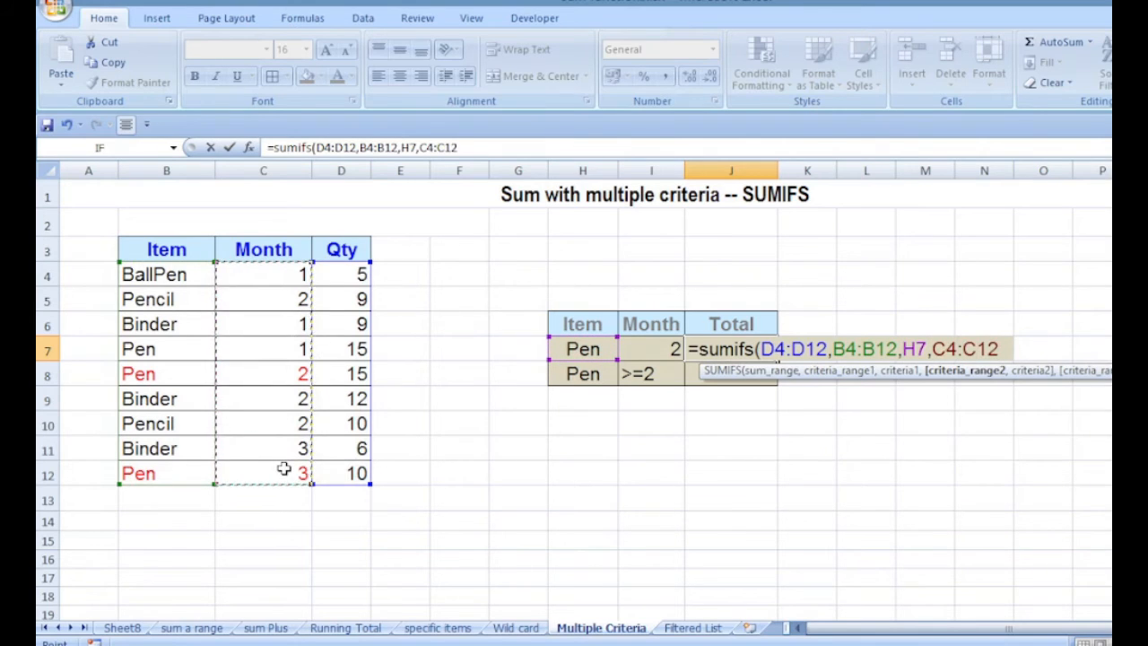
type(",")
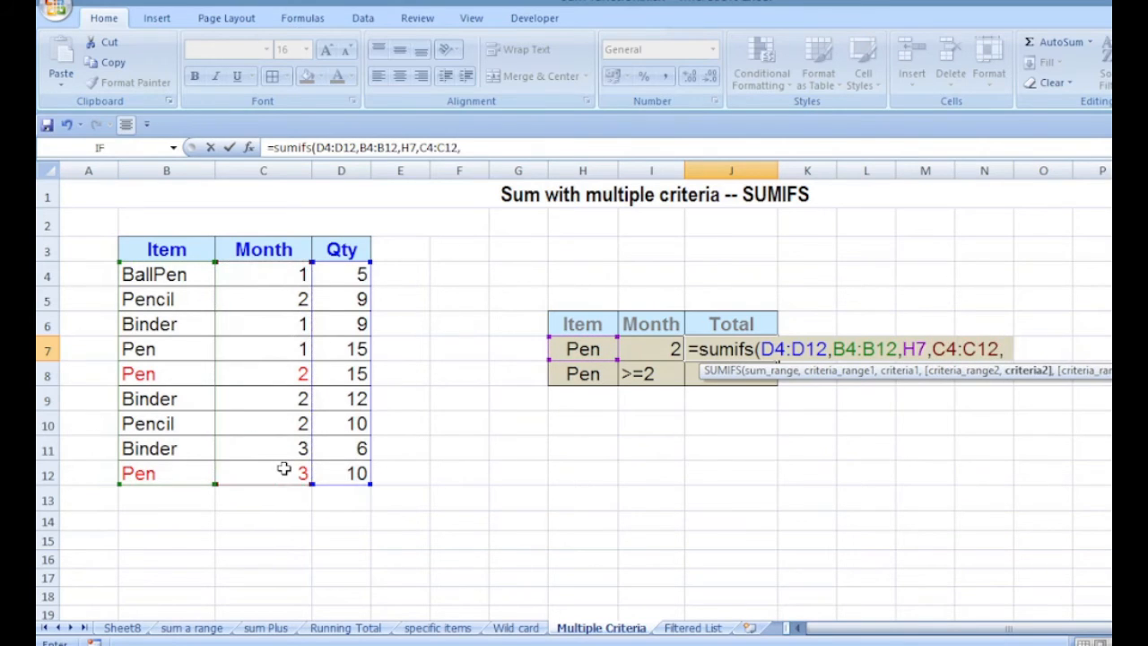
left_click(655, 348)
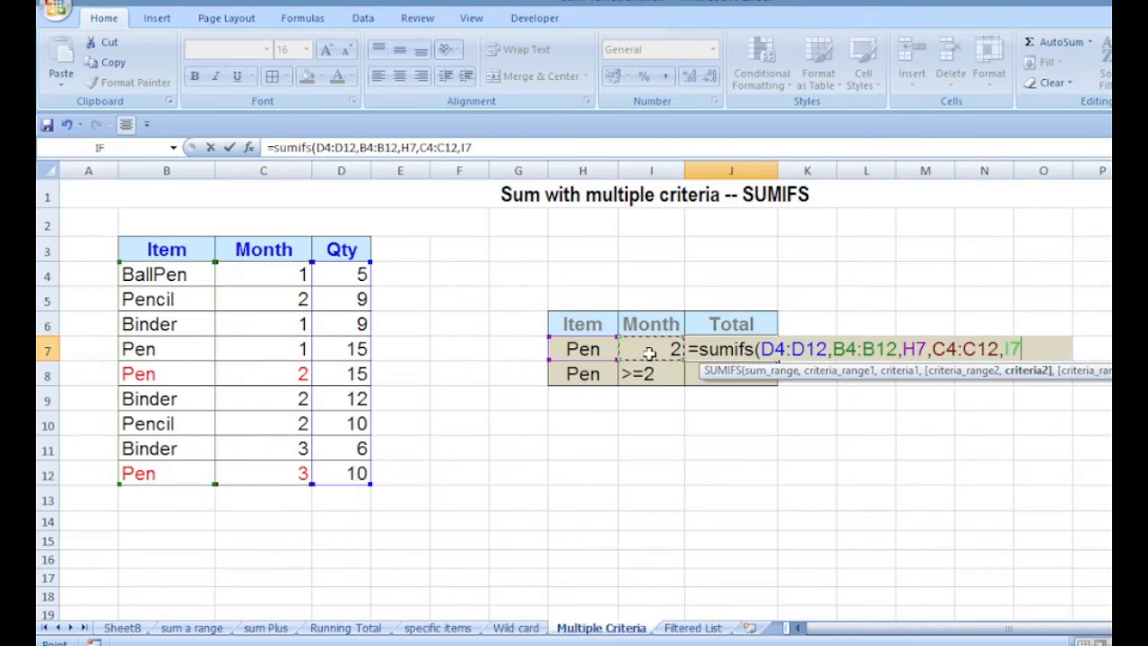
type(")")
key("Return")
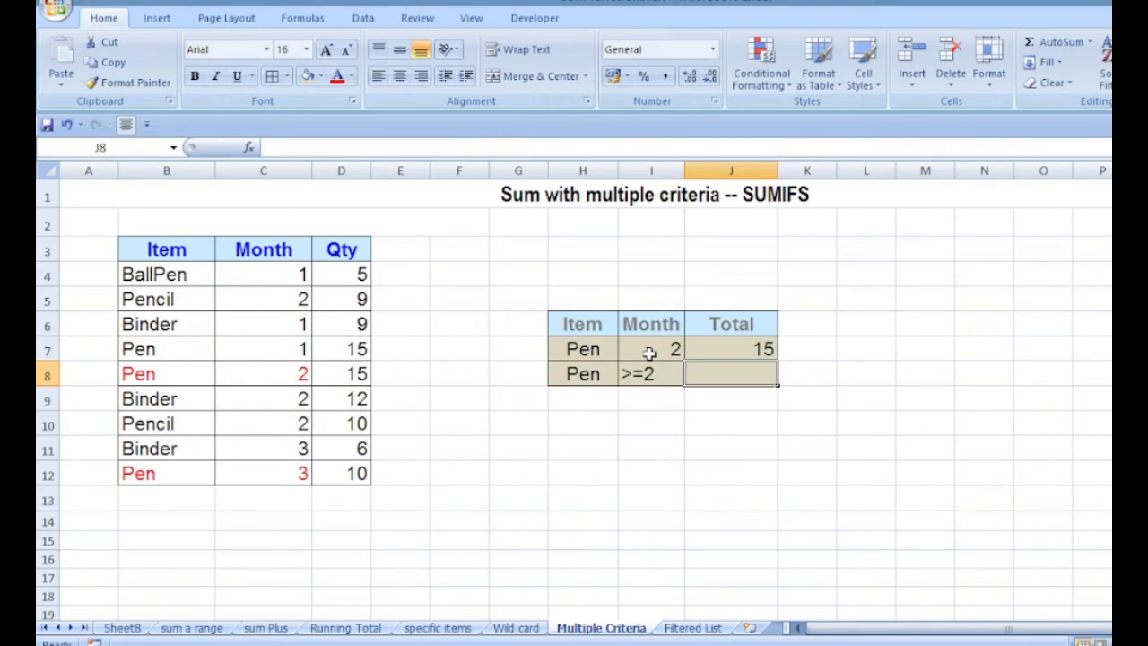
Examine J7's SUMIFS formula argument by argument, matching the sum range, both criteria ranges and criteria cells H7 and I7 to the tables.
left_click(715, 352)
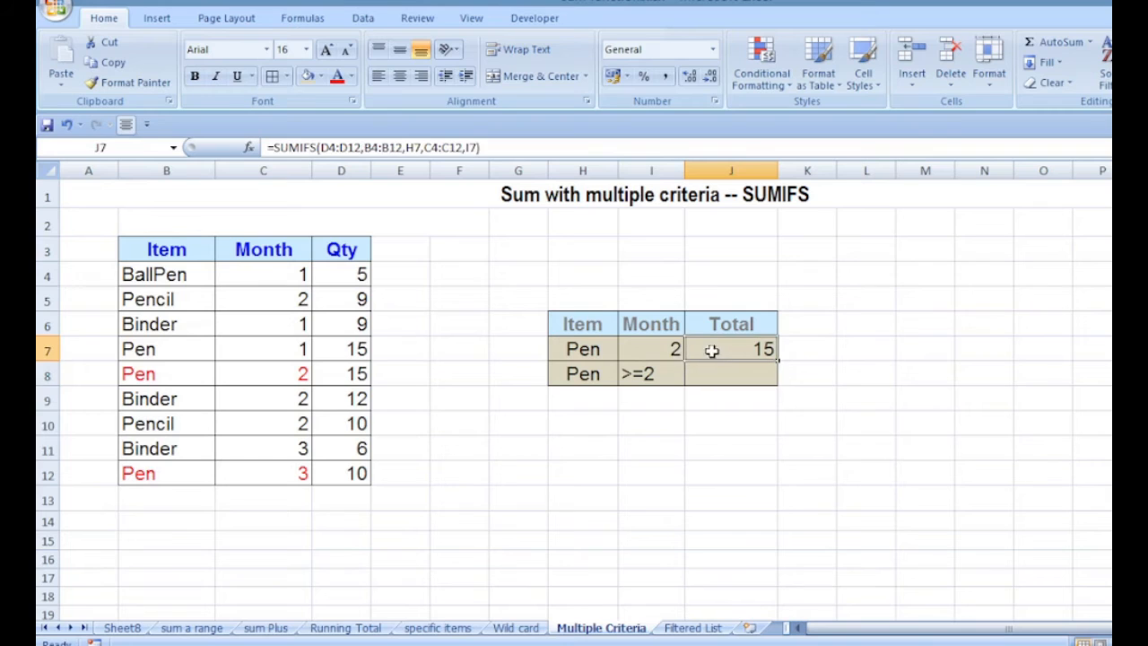
left_click(278, 373)
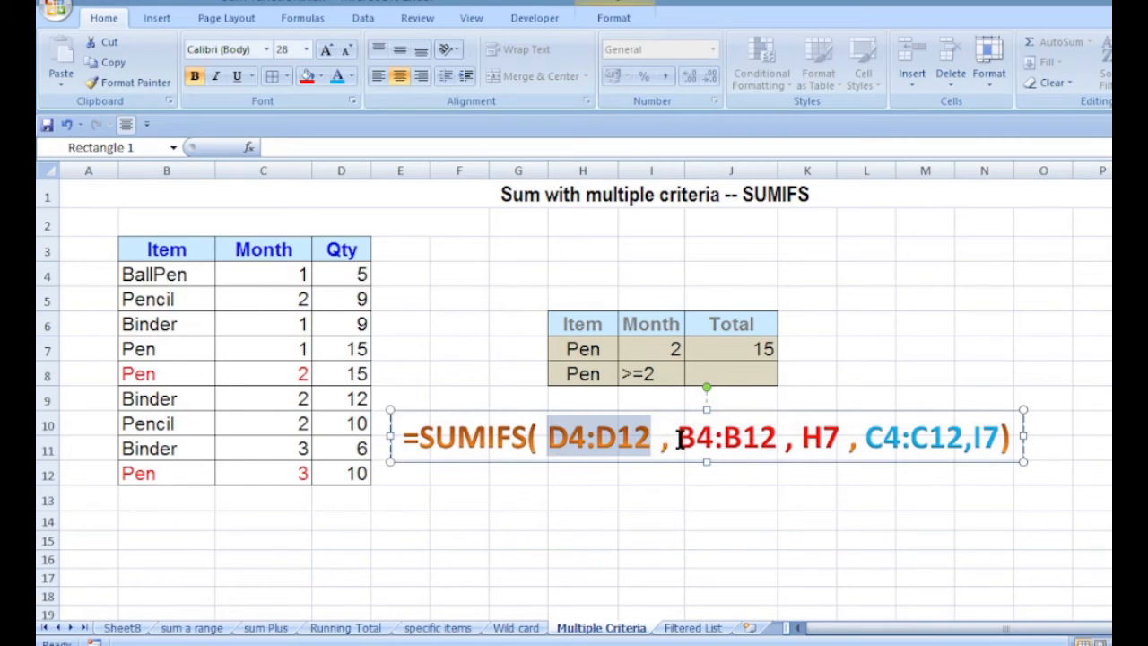
left_click_drag(679, 438, 775, 438)
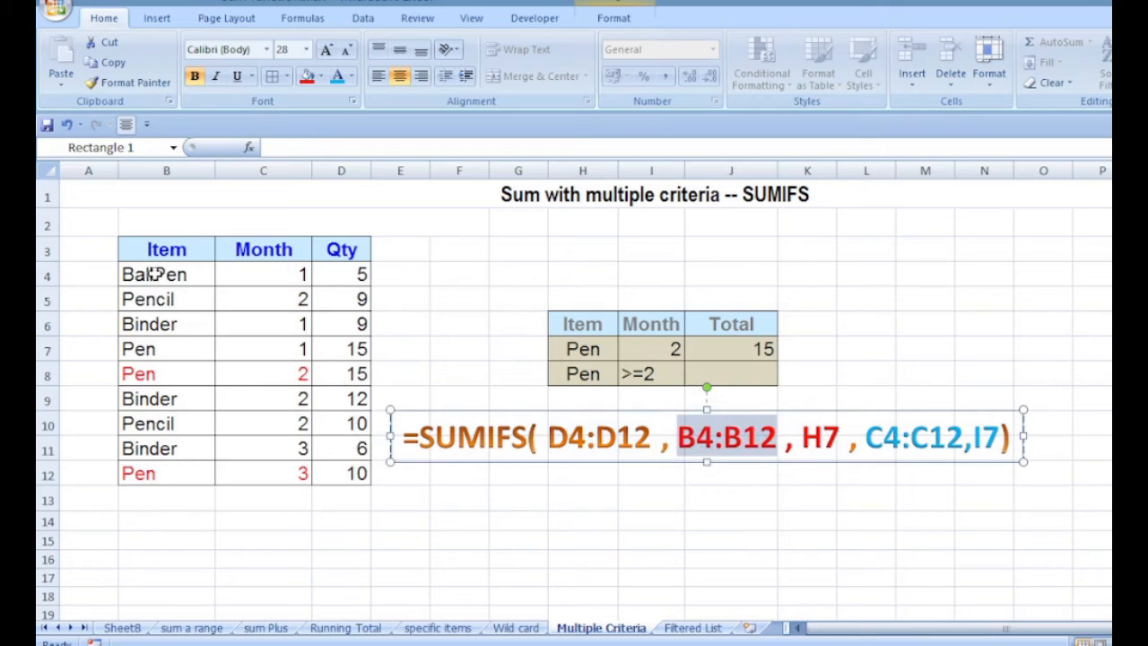
left_click(166, 466)
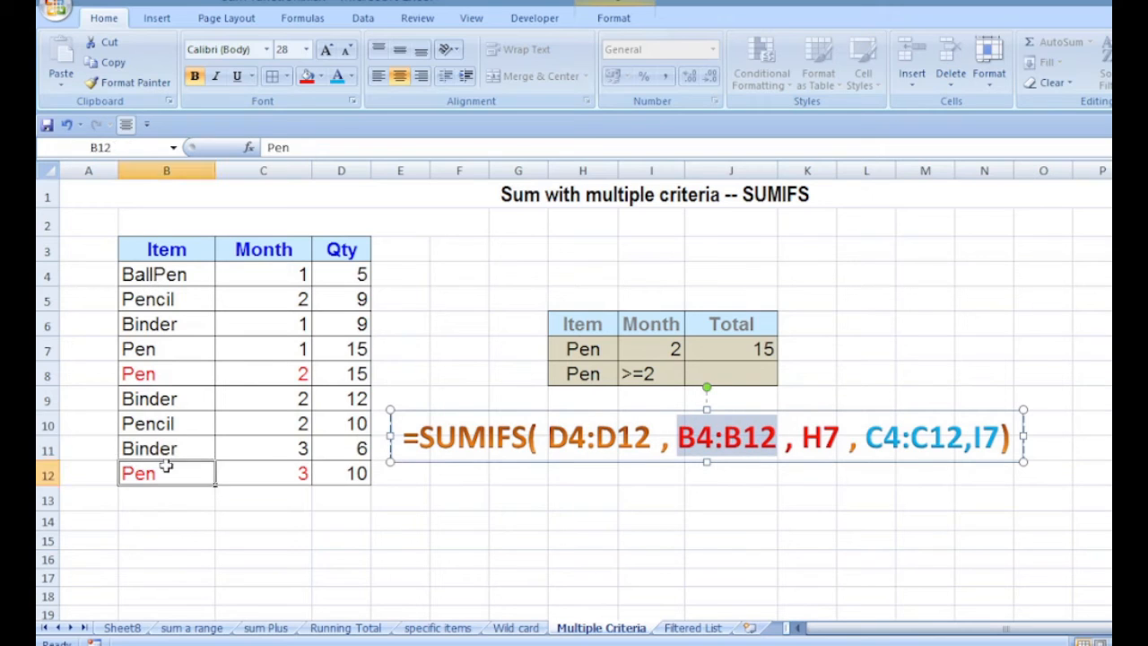
left_click_drag(810, 437, 848, 432)
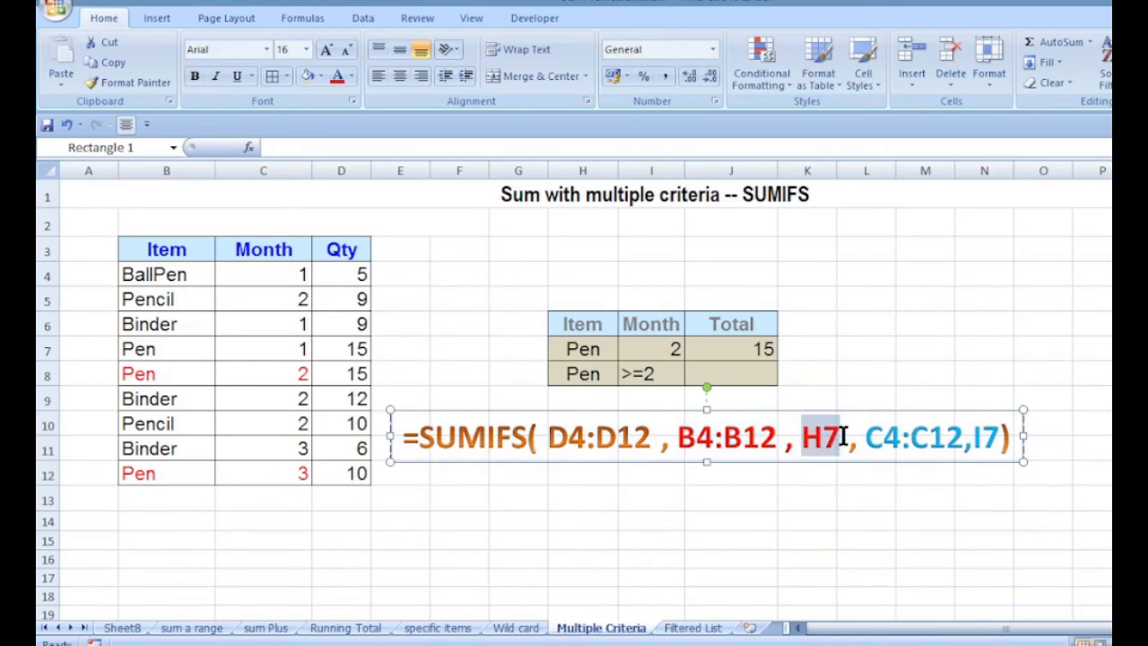
left_click(594, 349)
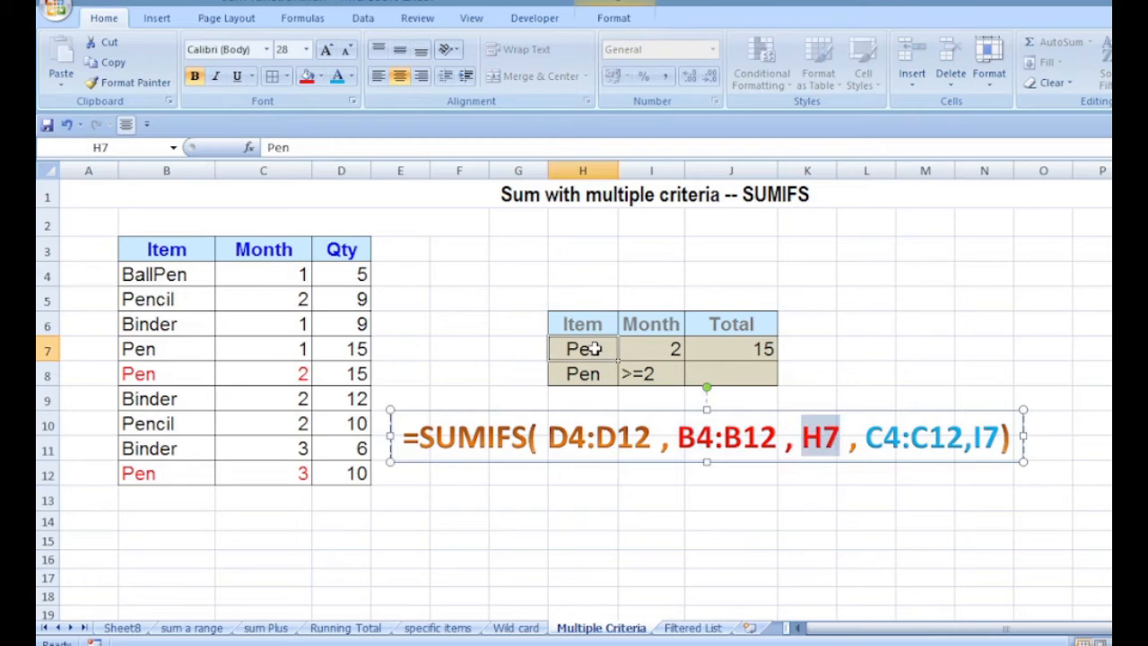
left_click_drag(868, 437, 964, 436)
left_click_drag(242, 273, 257, 464)
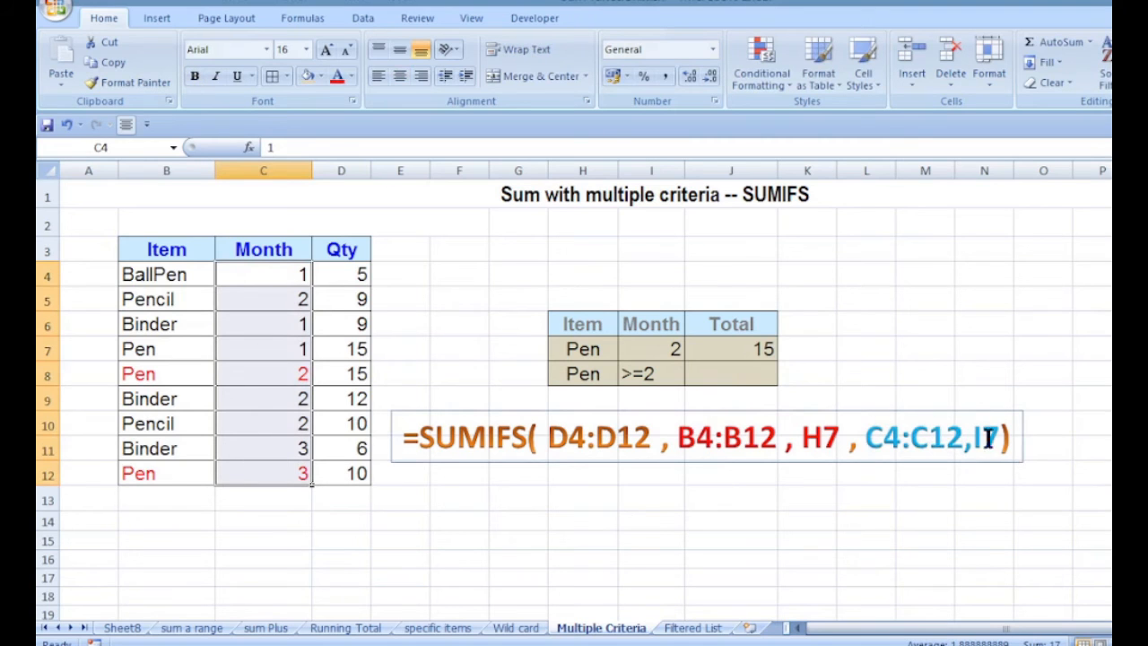
left_click_drag(975, 435, 999, 436)
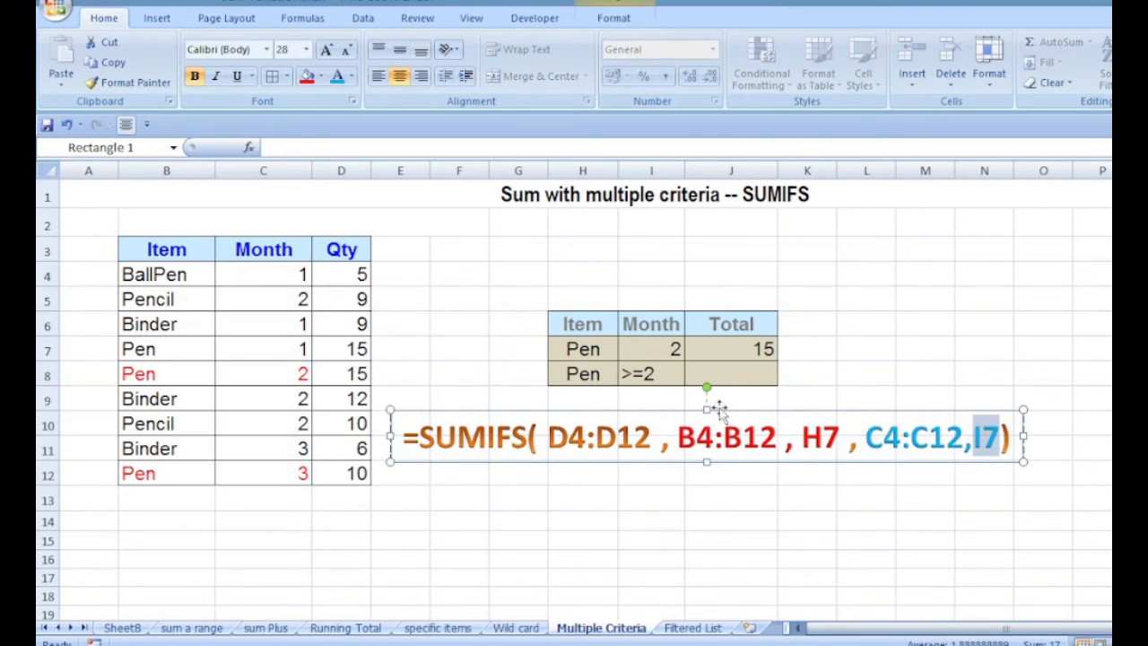
left_click(655, 347)
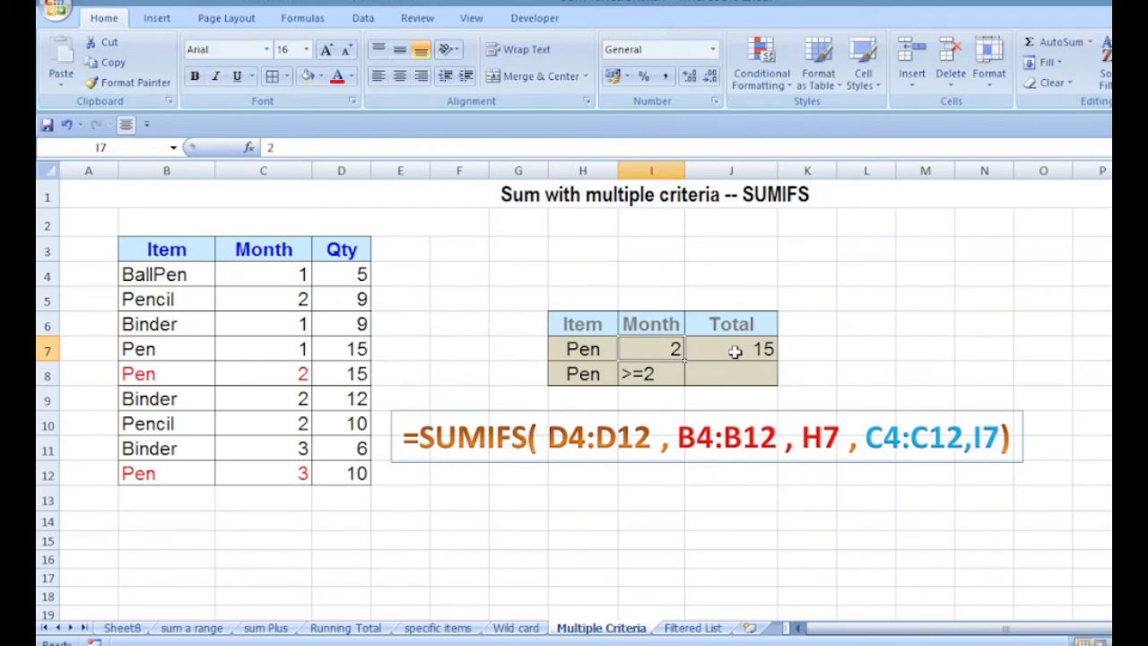
Examine the >=2 month criterion in row 8 and the arguments of the second SUMIFS caption, including ">="&I8.
left_click(720, 375)
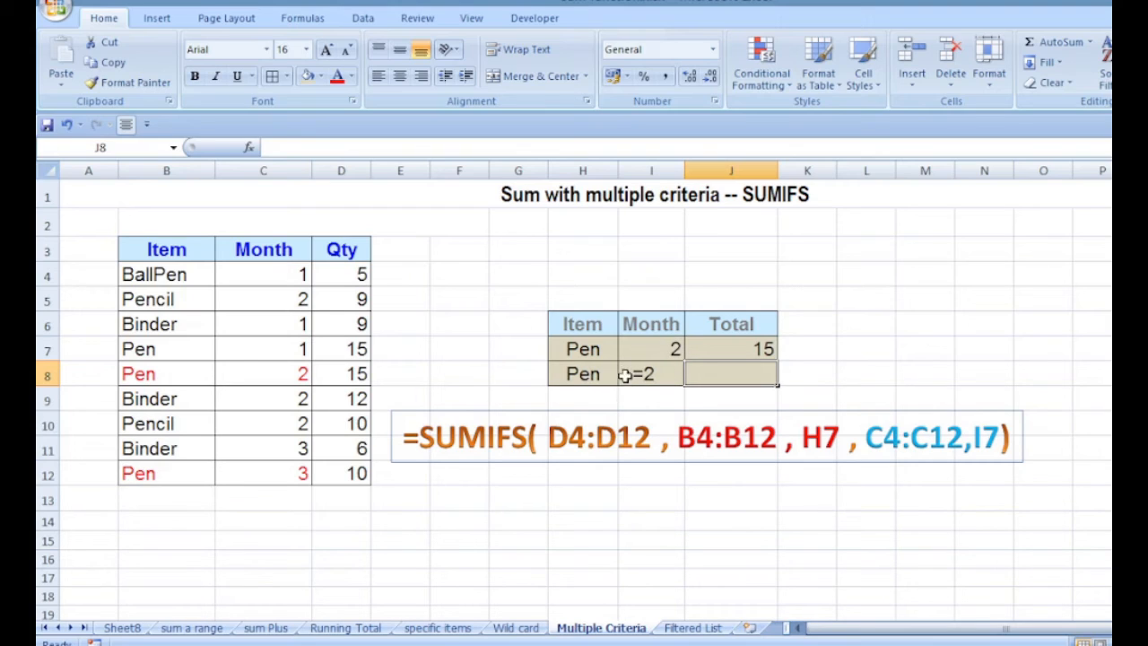
left_click(635, 380)
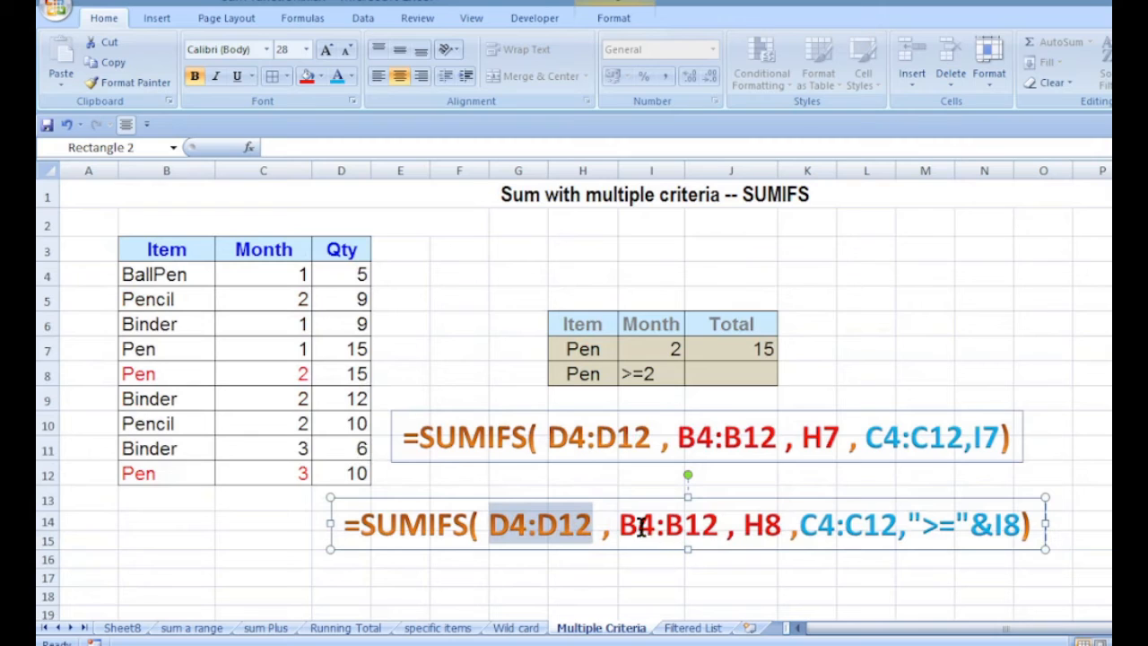
left_click_drag(619, 527, 1020, 524)
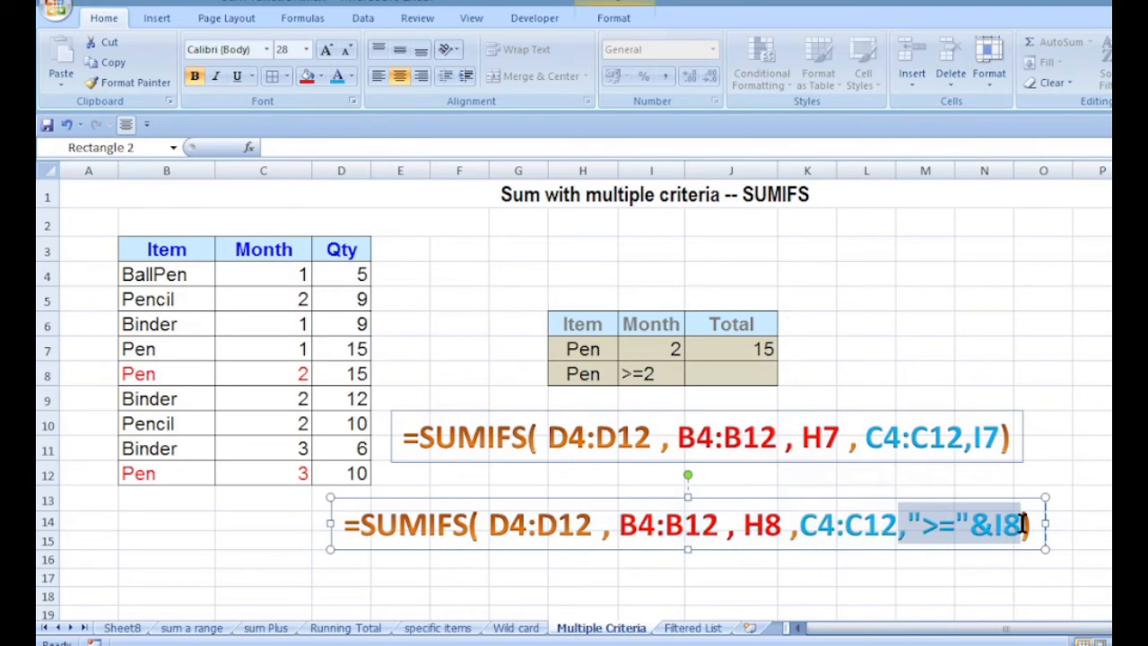
left_click(932, 557)
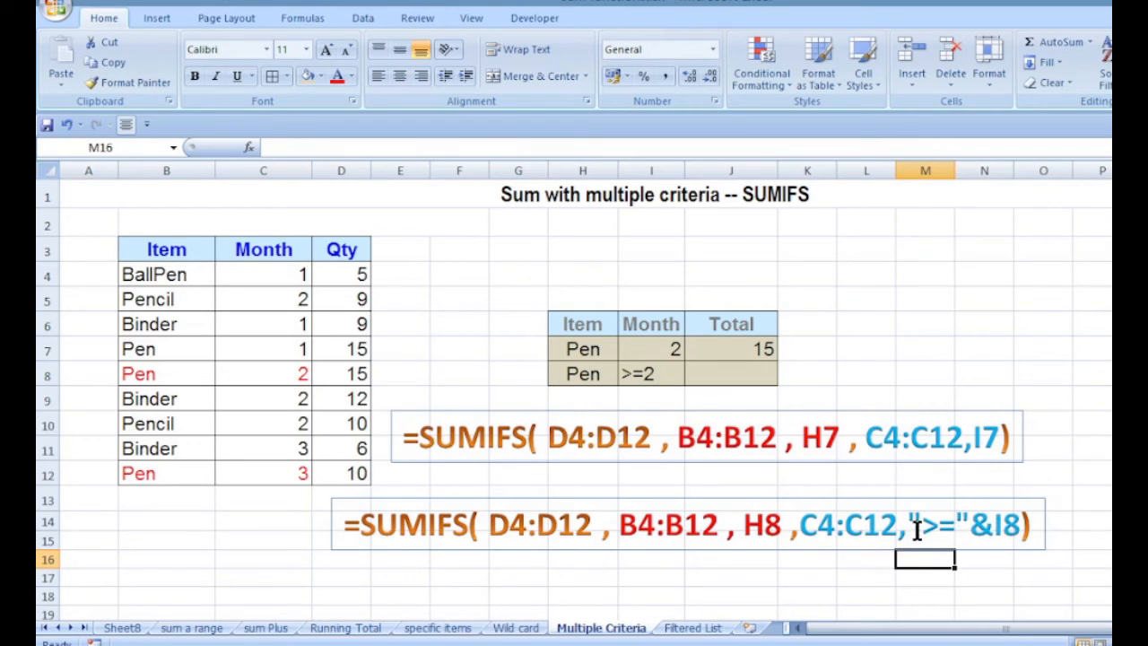
Enter =SUMIFS(D4:D12,B4:B12,H7,C4:C12,I8) in Total cell J8 to sum Pen quantities for months >=2.
left_click(722, 363)
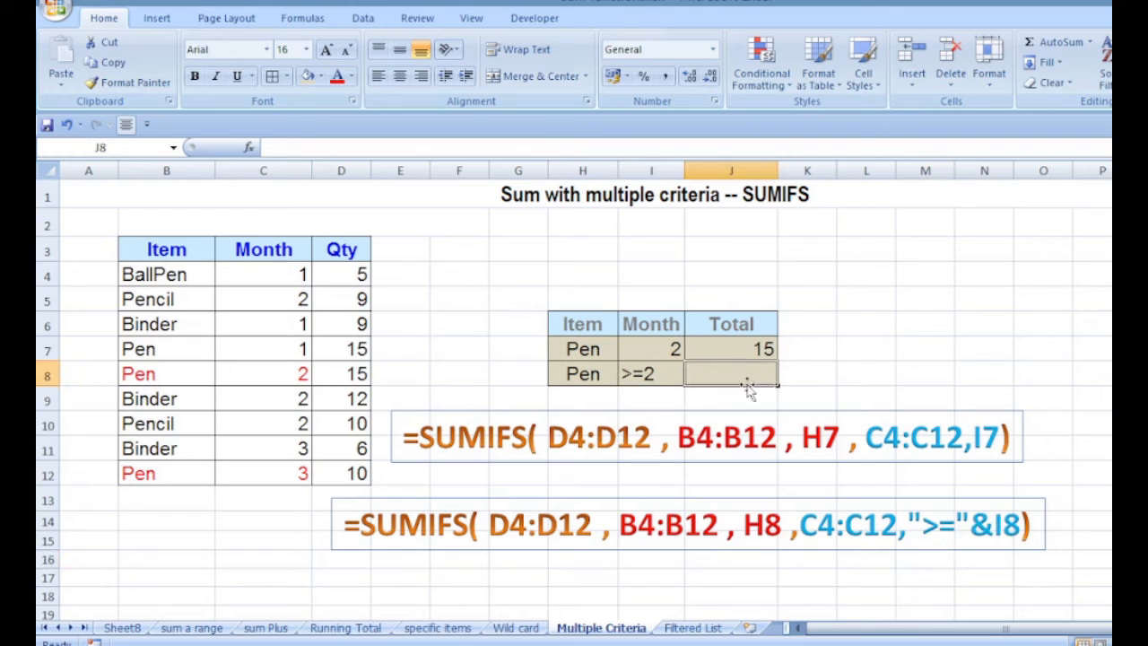
type("=sum")
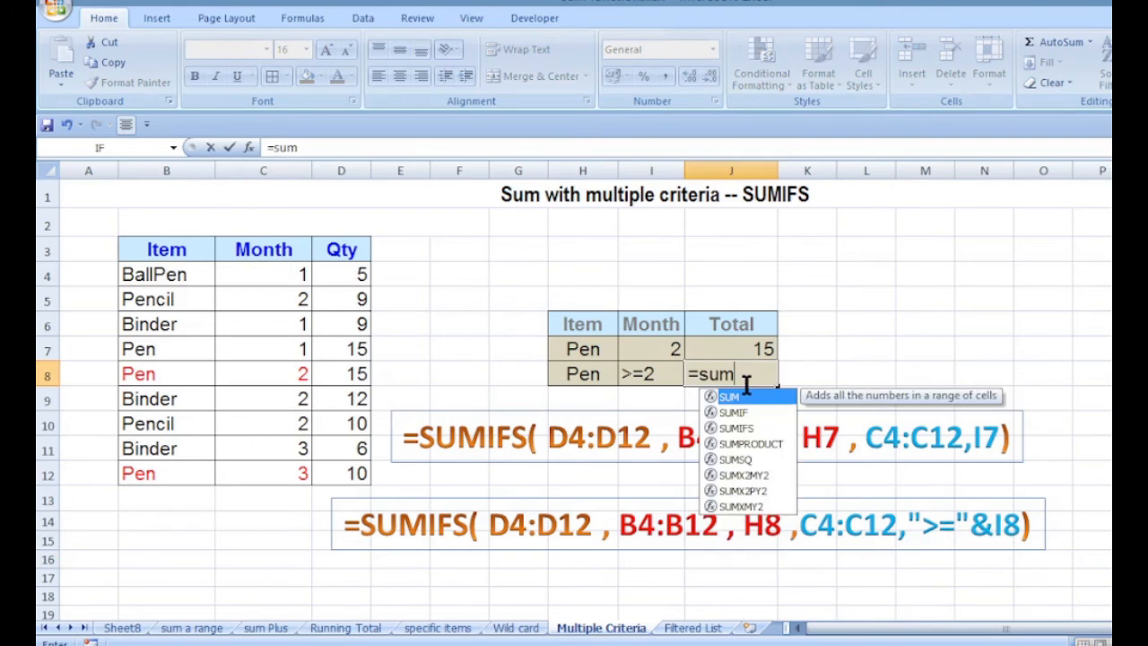
type("ifs(")
left_click_drag(350, 274, 354, 469)
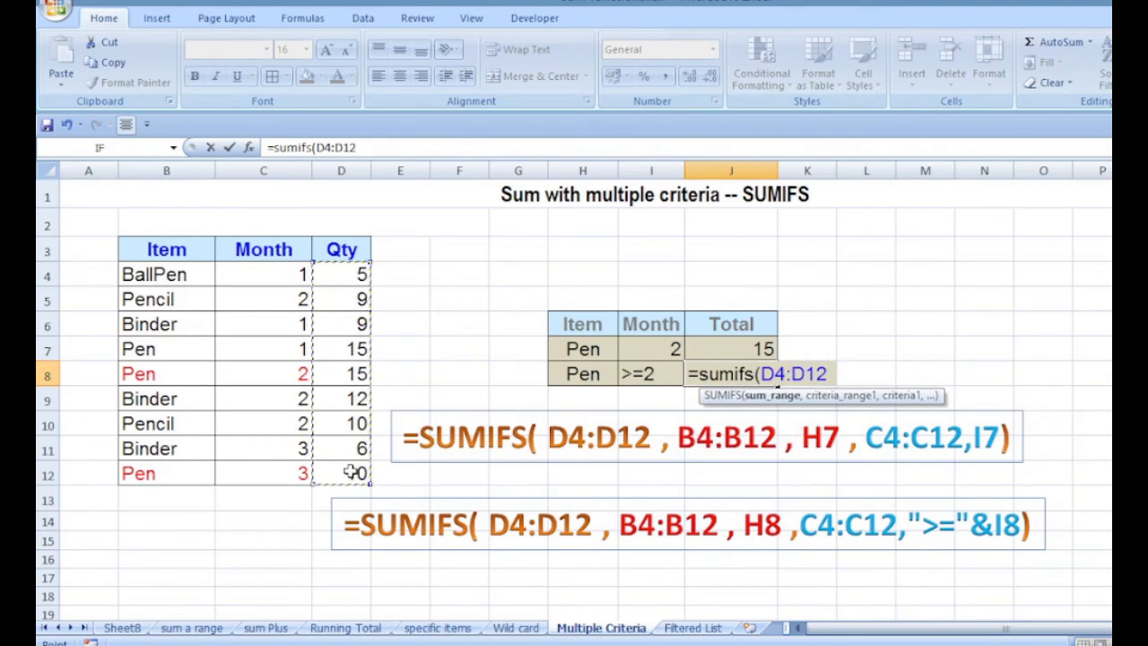
type(",")
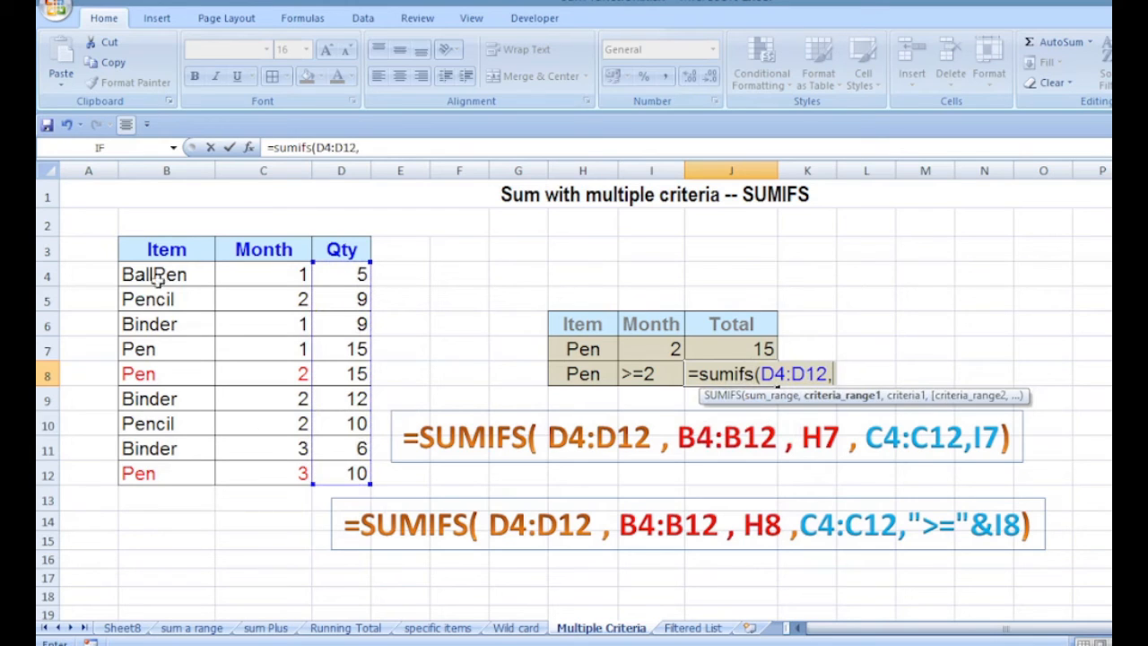
left_click_drag(156, 277, 158, 469)
type(",")
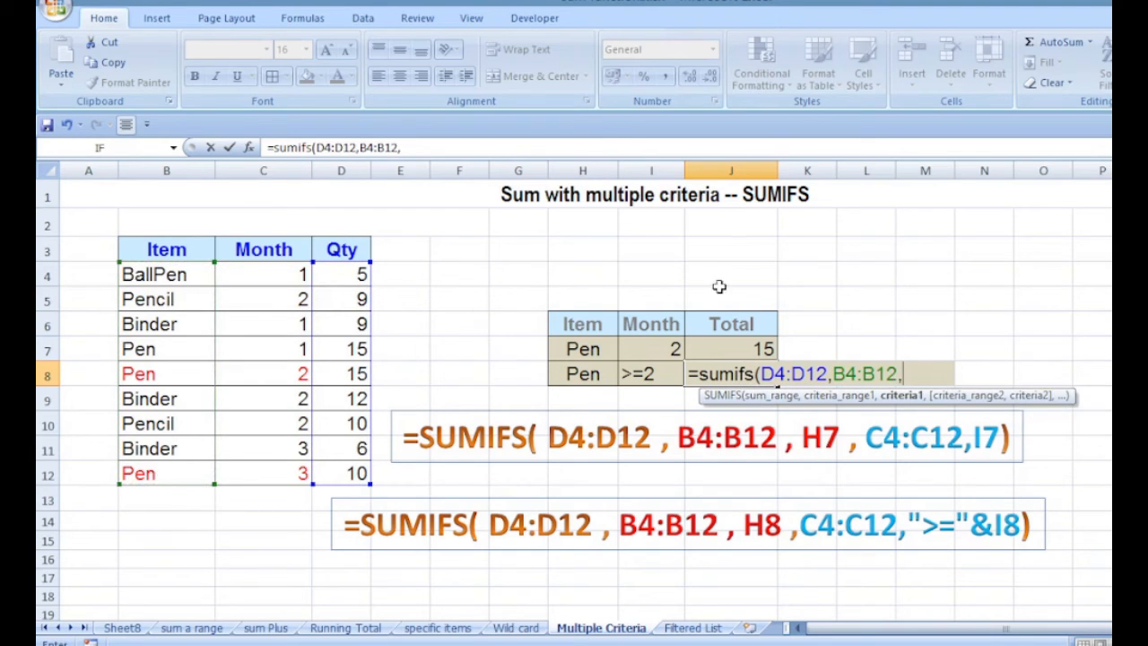
left_click(585, 349)
type(",")
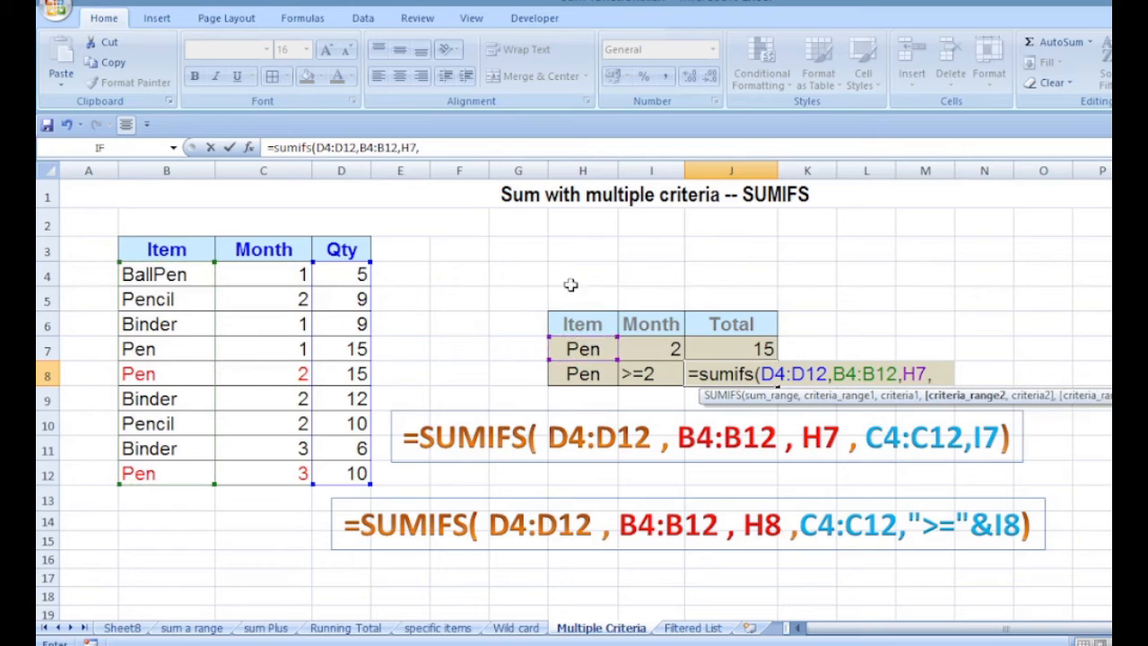
left_click_drag(277, 271, 275, 461)
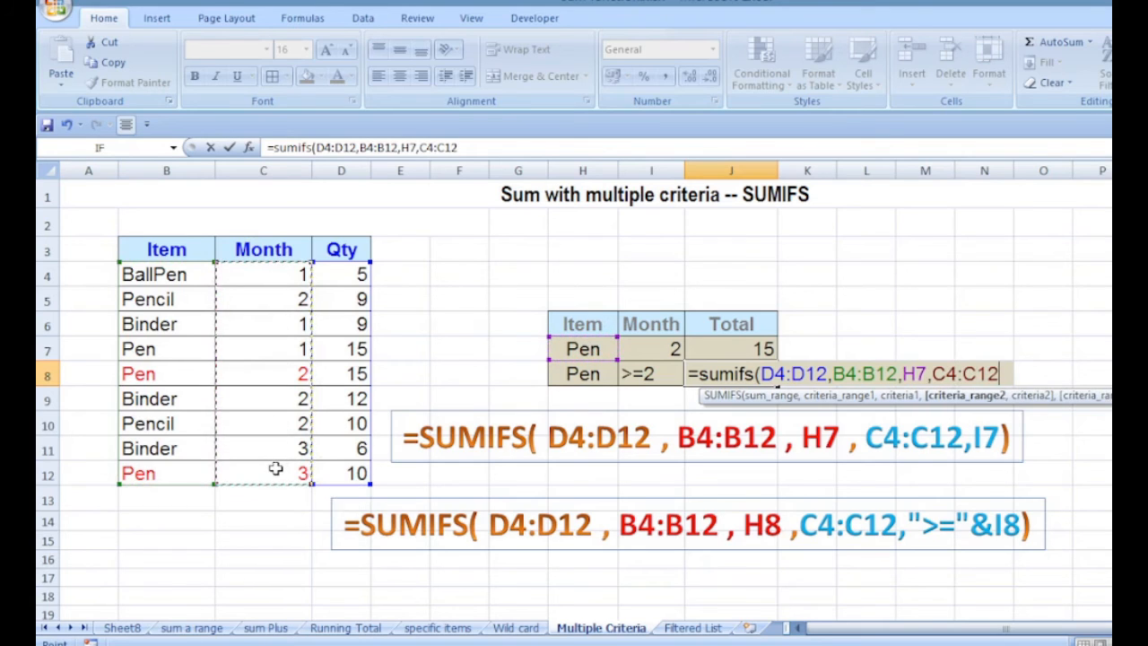
type(",")
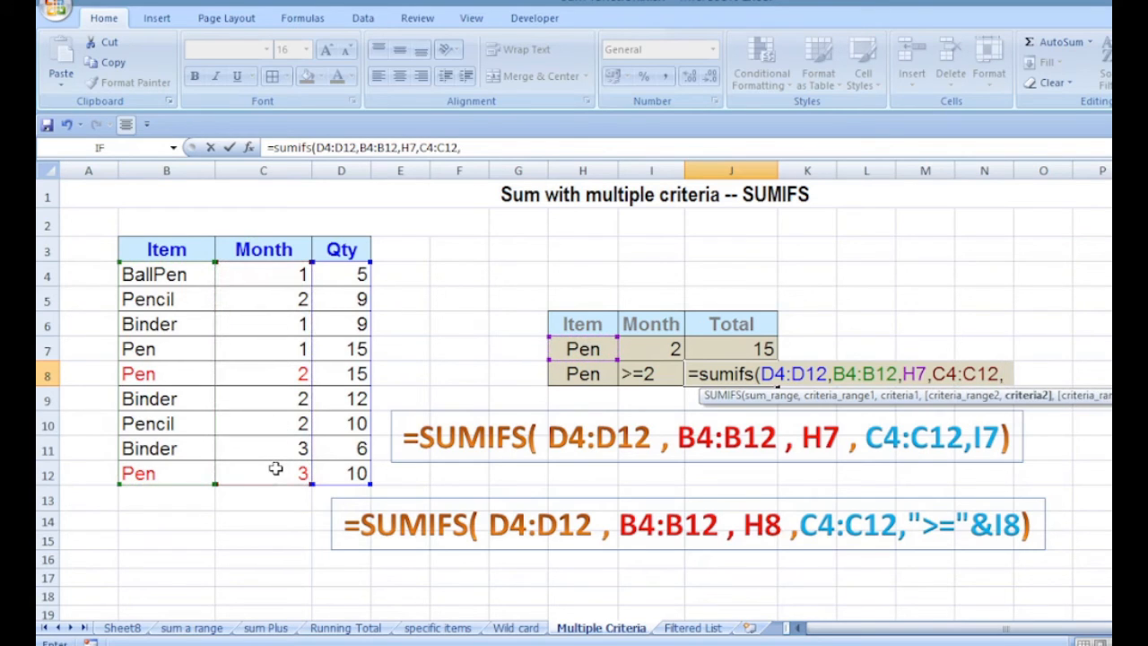
left_click(660, 371)
key("Return")
Examine J8's SUMIFS formula and compare the >= operator in the second caption with the Month criterion in I8.
left_click(700, 369)
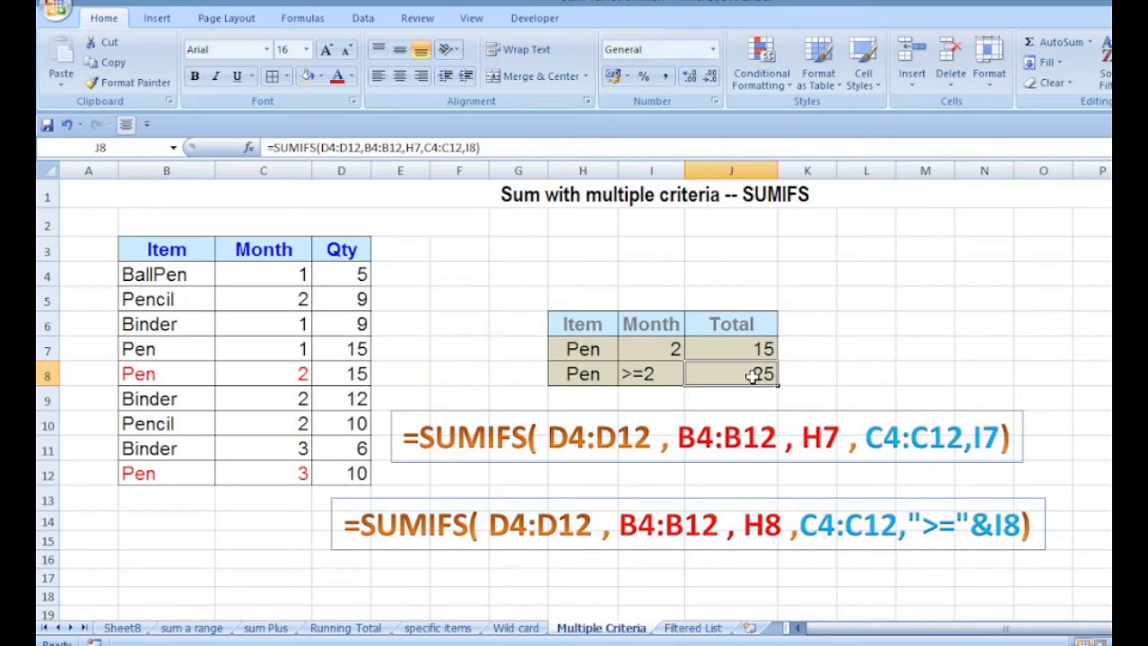
left_click(919, 524)
left_click_drag(919, 523, 971, 526)
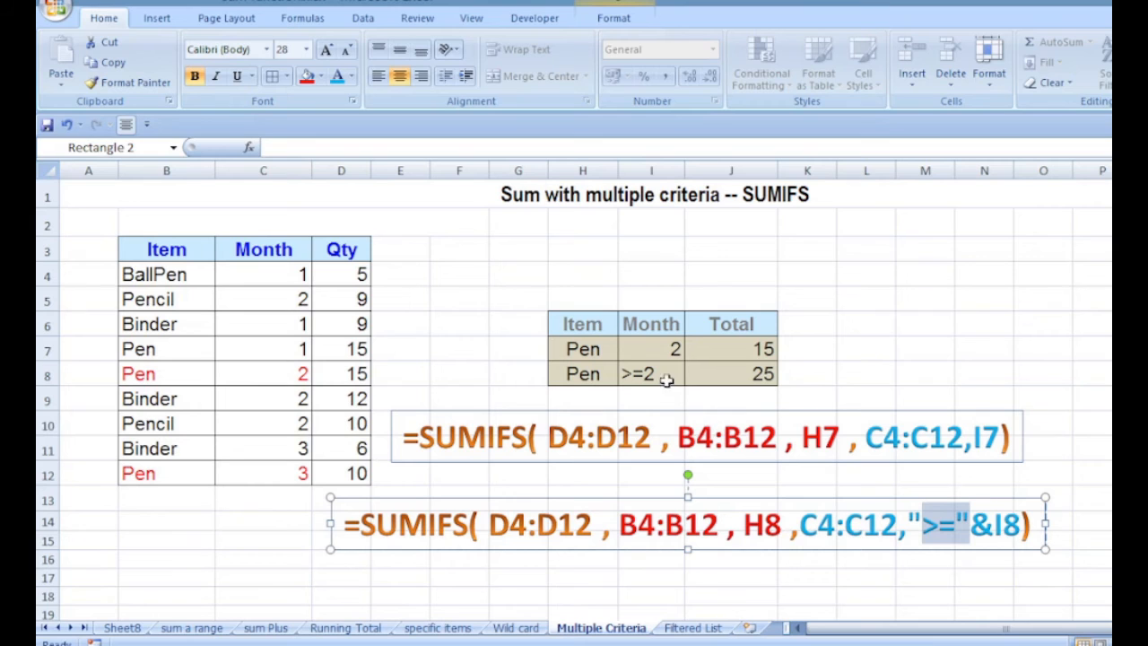
left_click(666, 375)
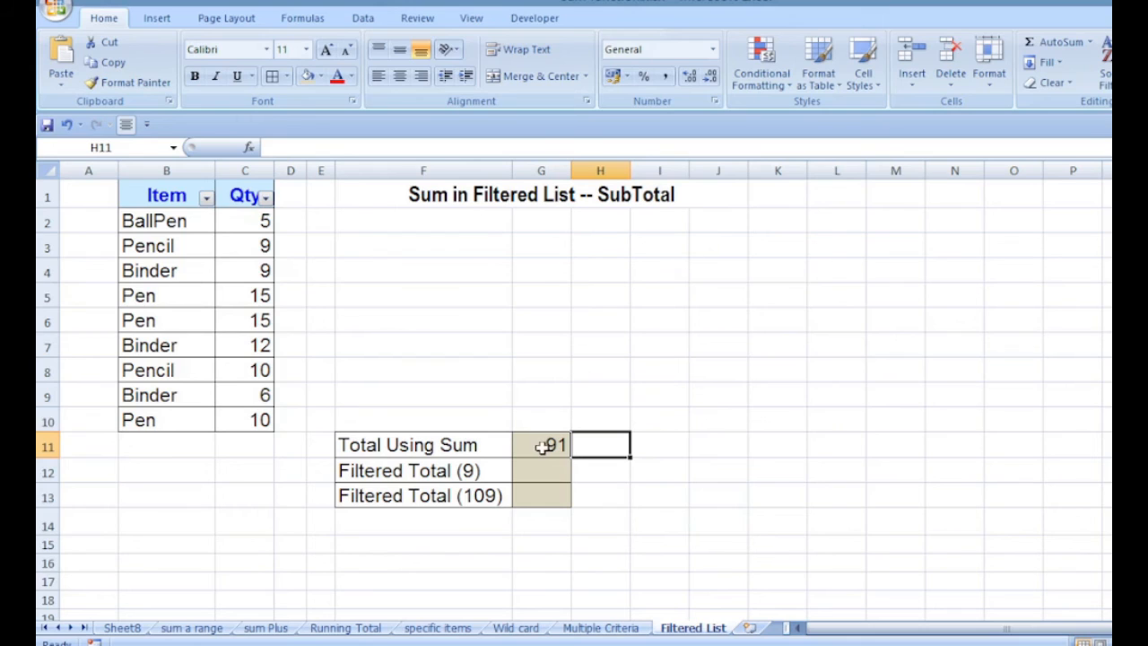
Examine the Total Using Sum formula in G11 on the Filtered List sheet and its Qty range C2:C10.
left_click(541, 448)
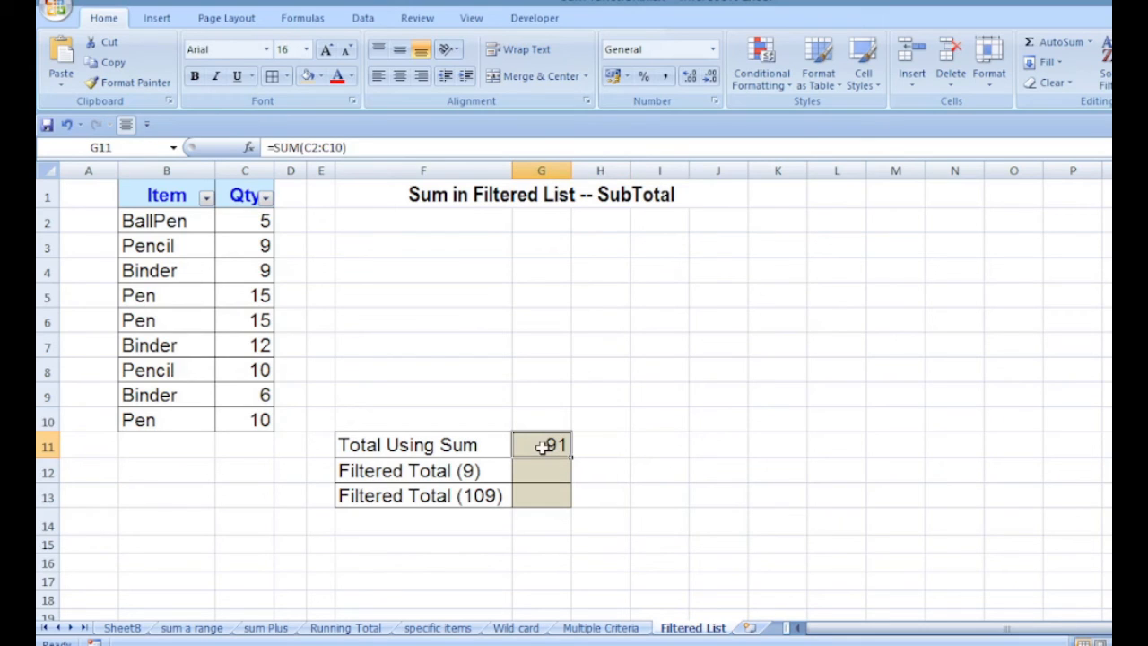
left_click_drag(258, 229, 257, 412)
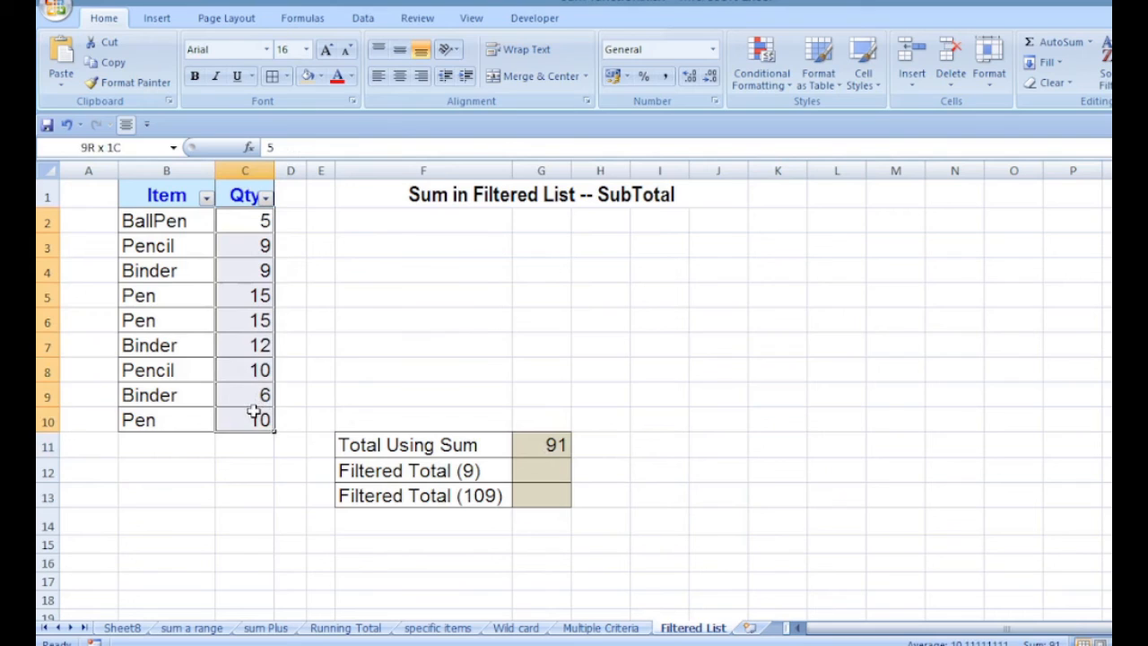
Begin a SUBTOTAL formula in Filtered Total (9) cell G12 and review the 9 - SUM and 109 - SUM function options.
left_click(535, 471)
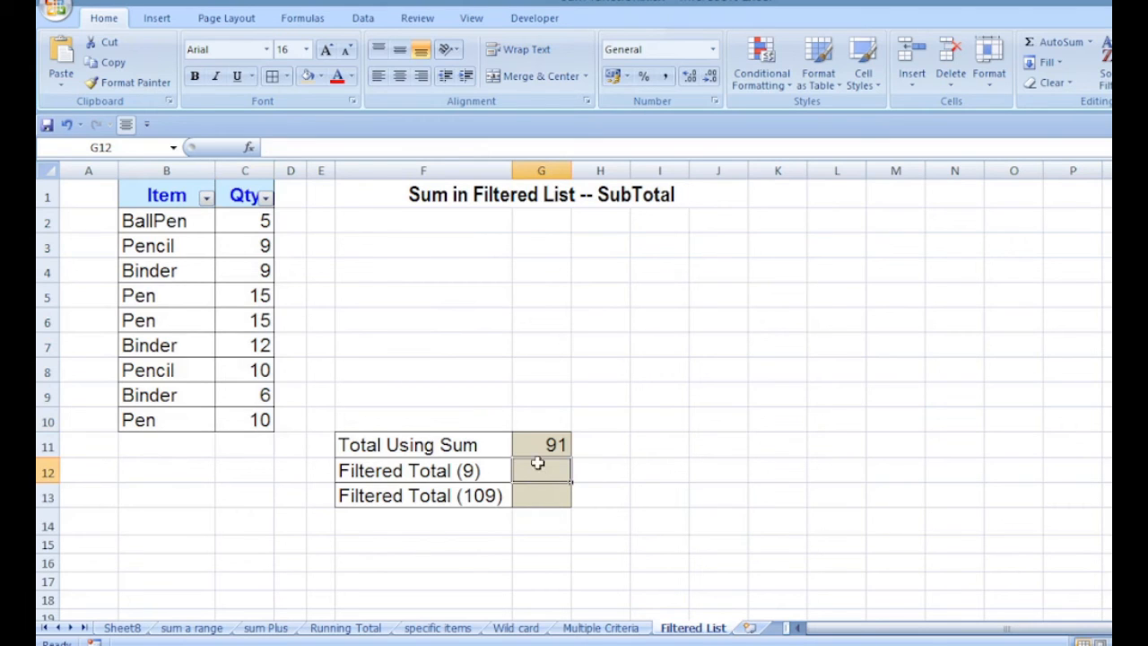
type("=subtotal(")
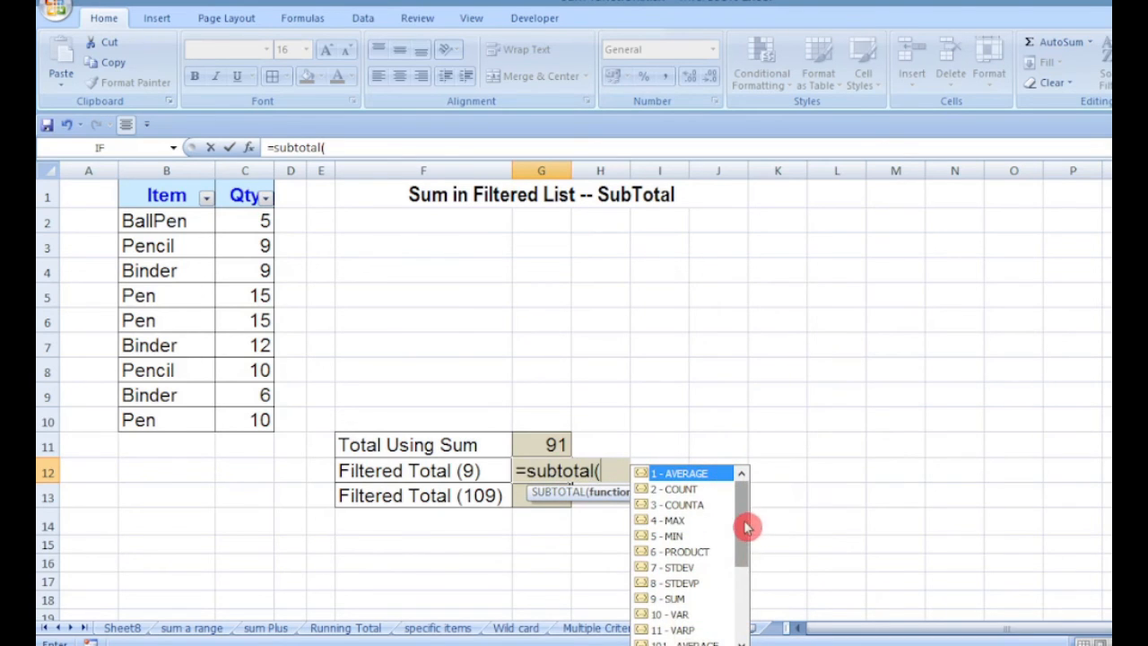
left_click_drag(743, 525, 744, 590)
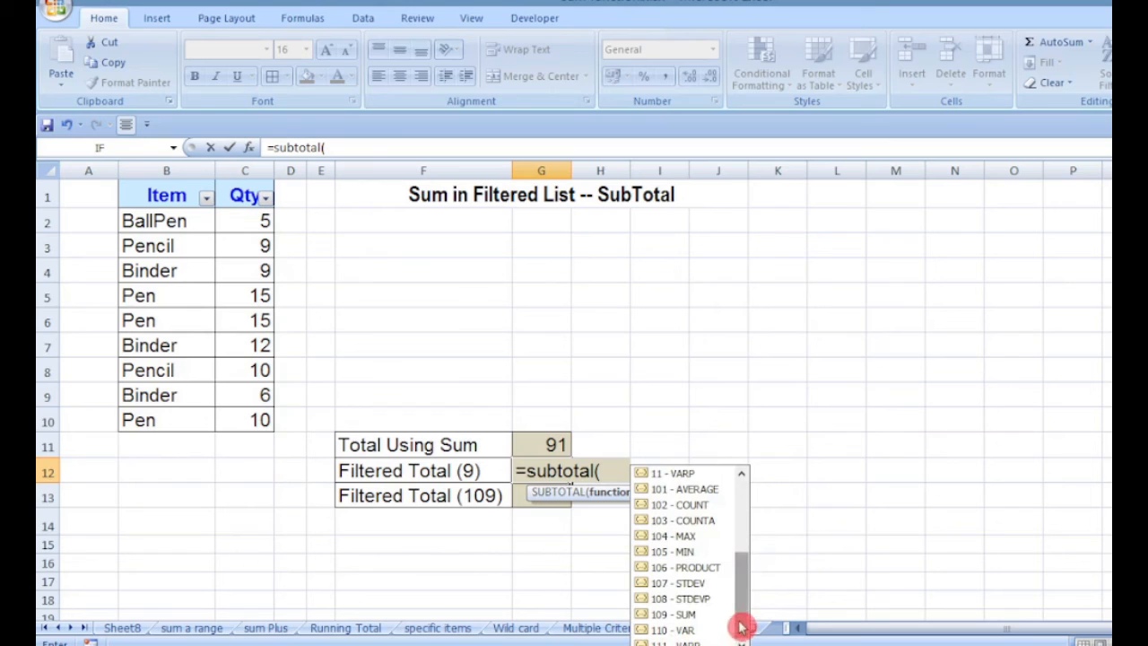
left_click_drag(746, 618, 749, 599)
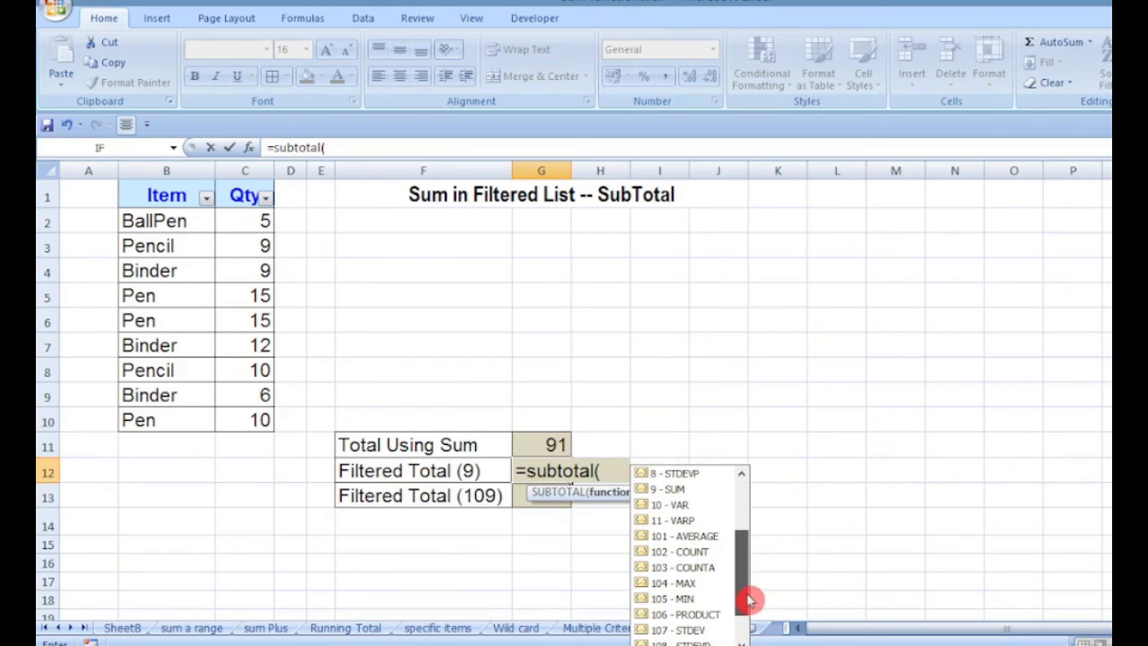
left_click(670, 489)
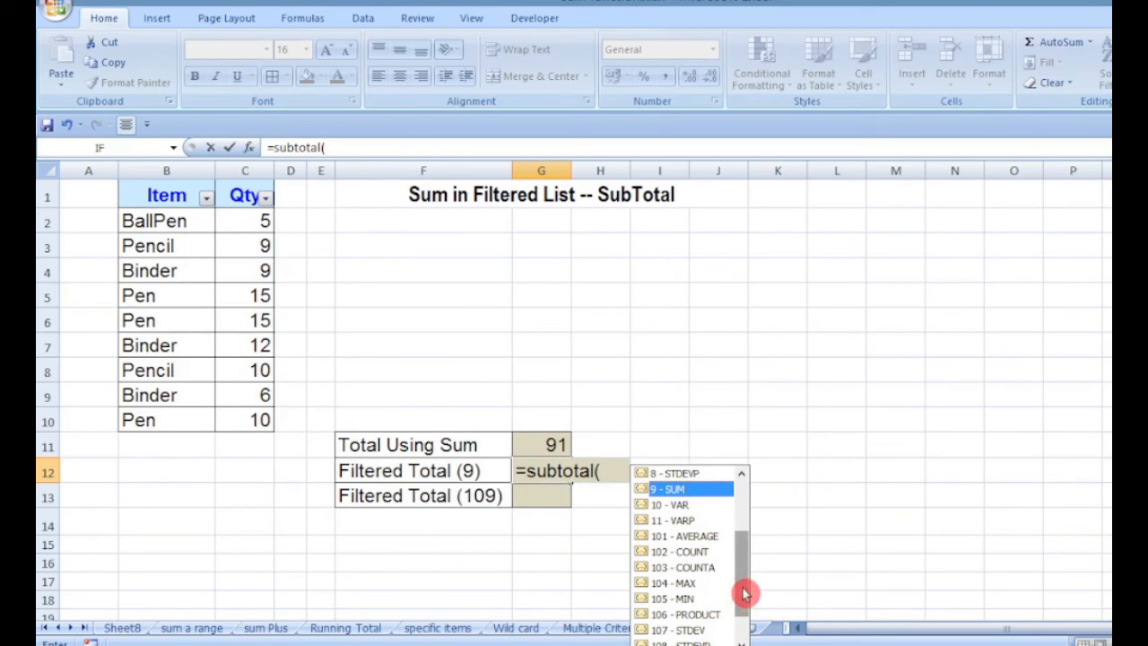
left_click_drag(741, 594, 740, 620)
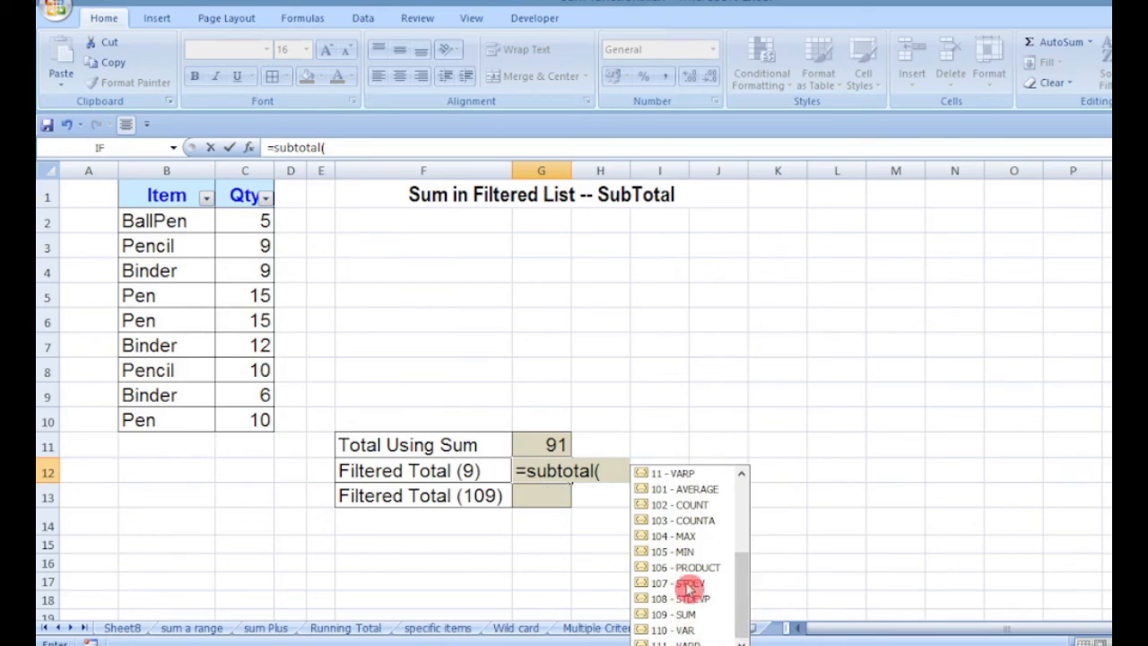
Complete G12's formula as =SUBTOTAL(9,C2:C10), using function number 9 and the Qty values.
left_click(607, 473)
left_click(608, 474)
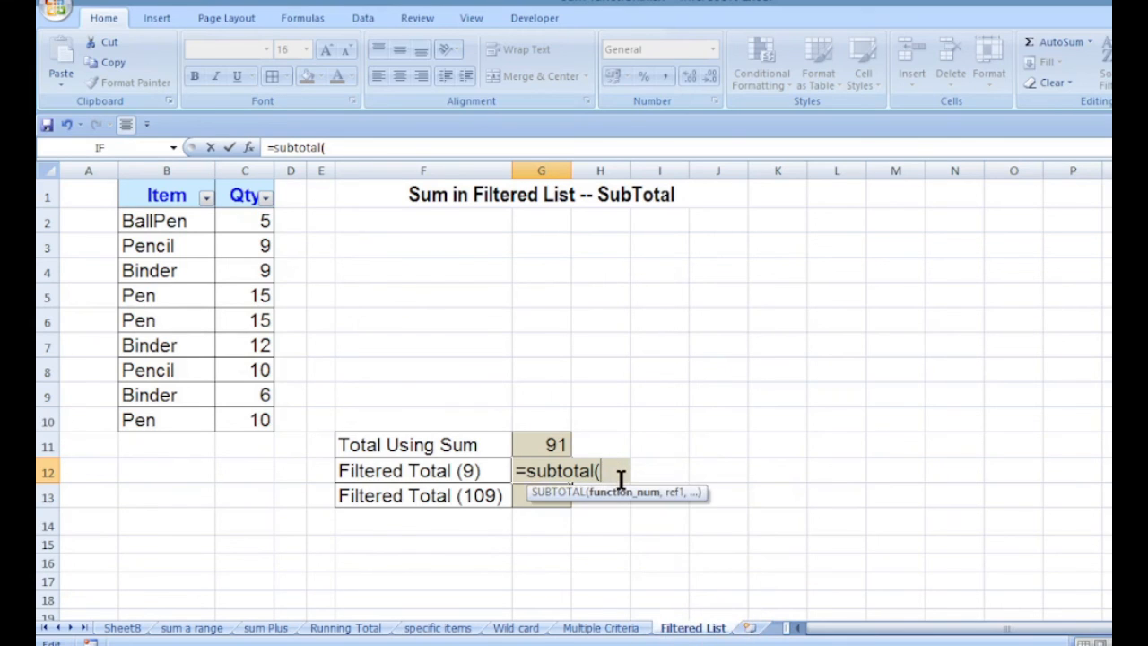
type("9")
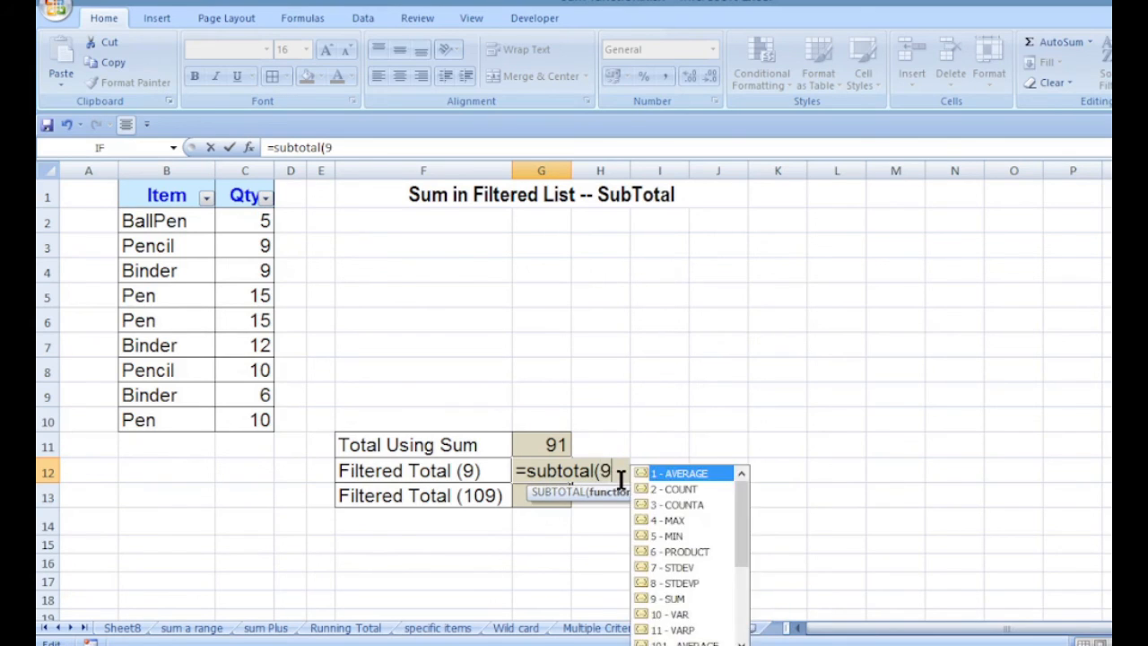
type(",")
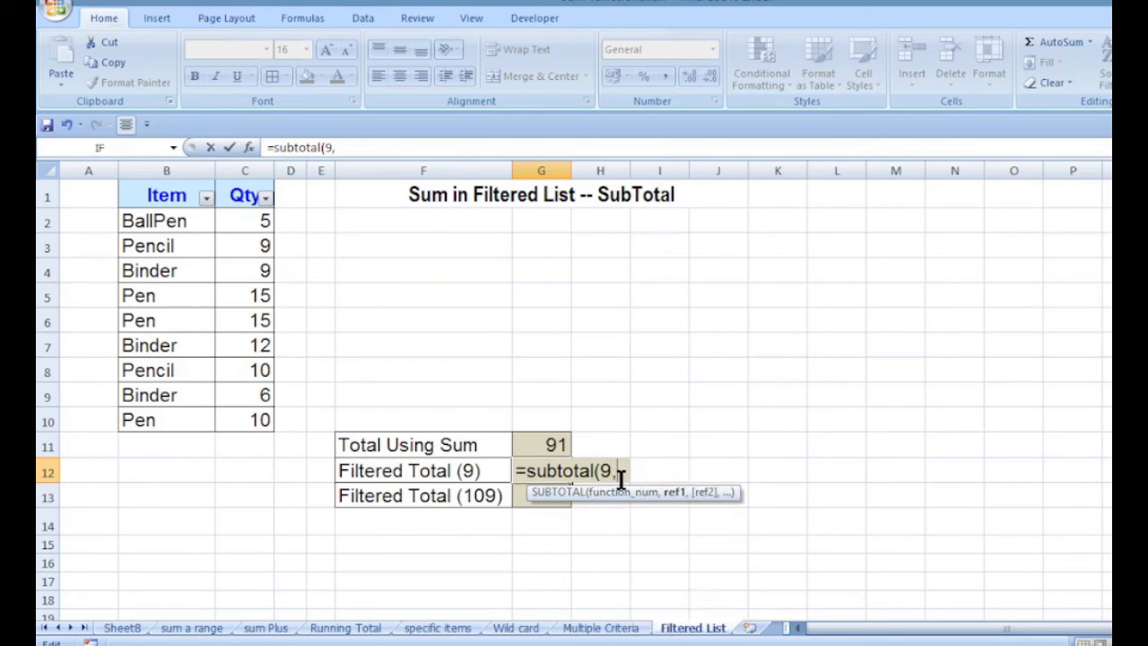
left_click_drag(238, 223, 248, 233)
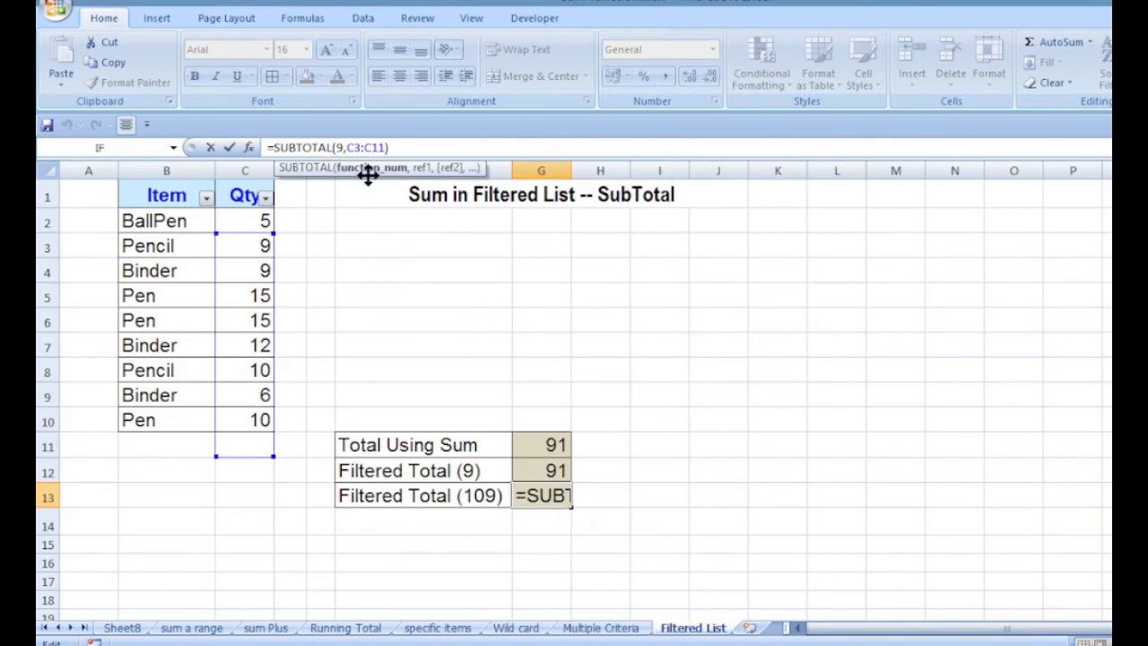
Change the copied SUBTOTAL formula in Filtered Total (109) cell G13 to =SUBTOTAL(109,C2:C10).
type("109,C3:C11")
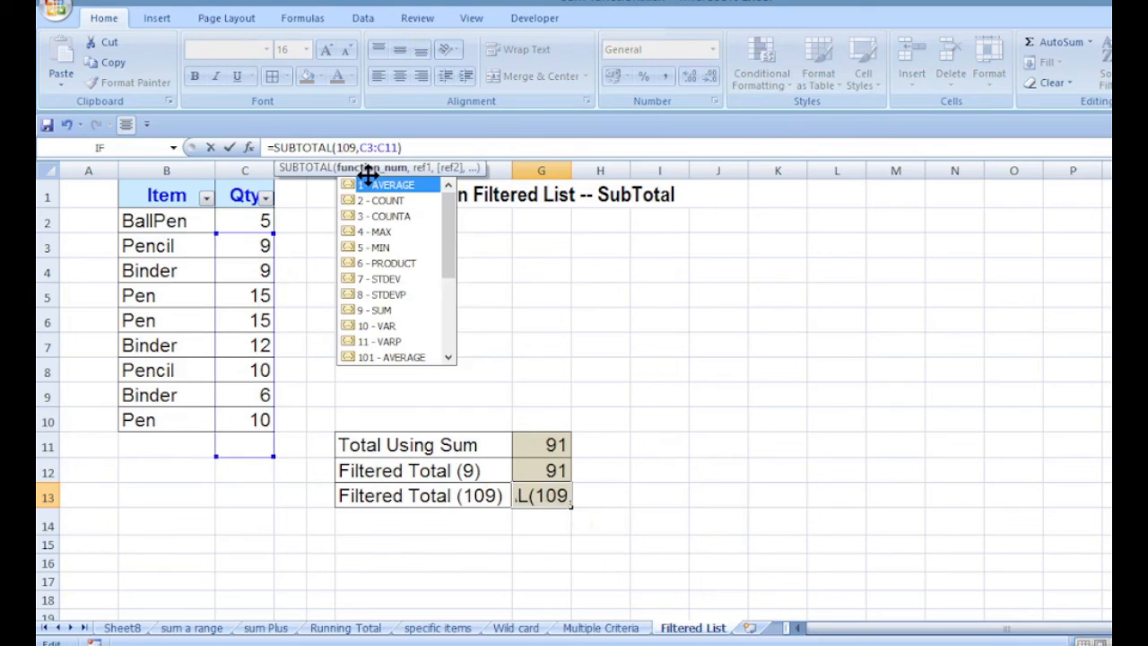
type("0")
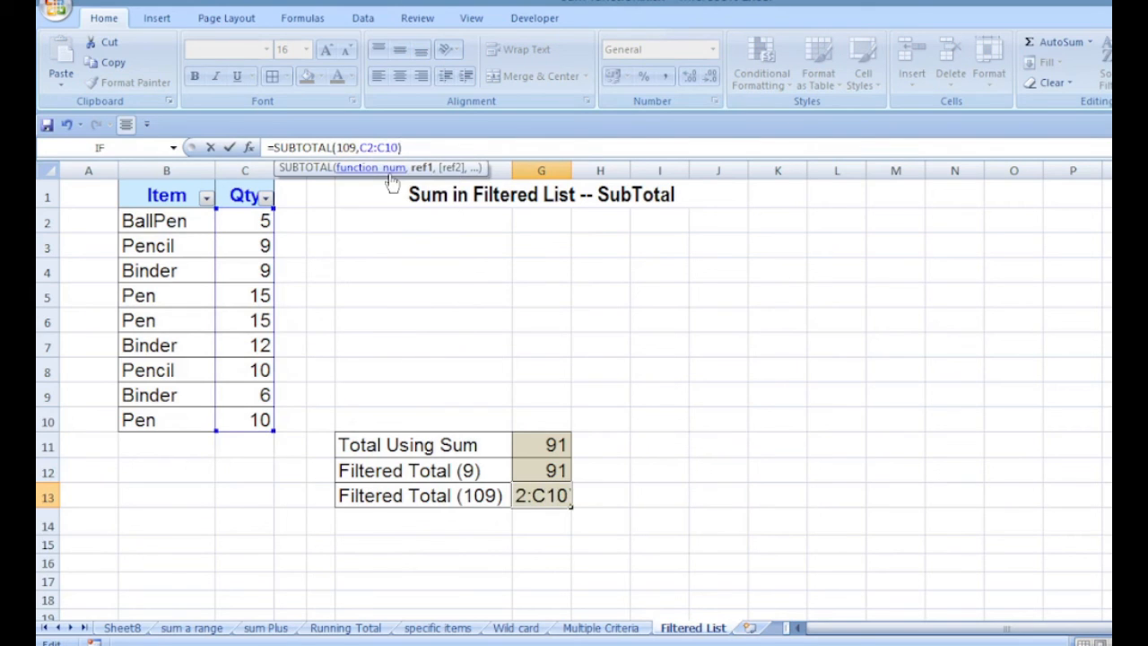
left_click(579, 496)
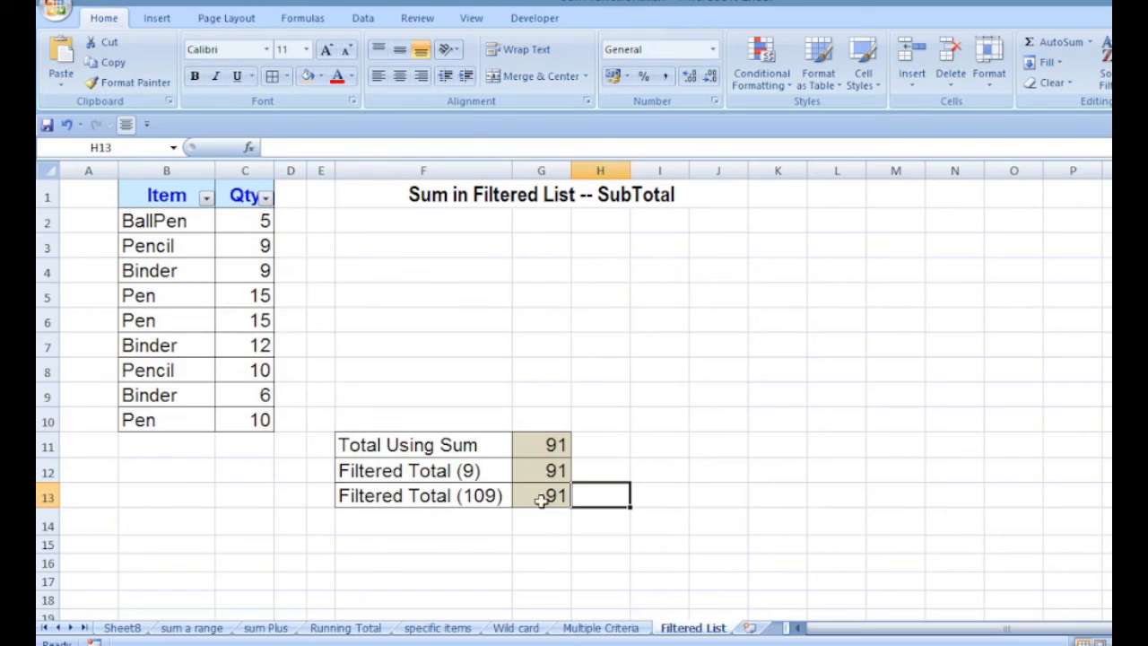
Filter Binder out of the Item column to compare the three totals, and clear the filter again.
left_click(207, 197)
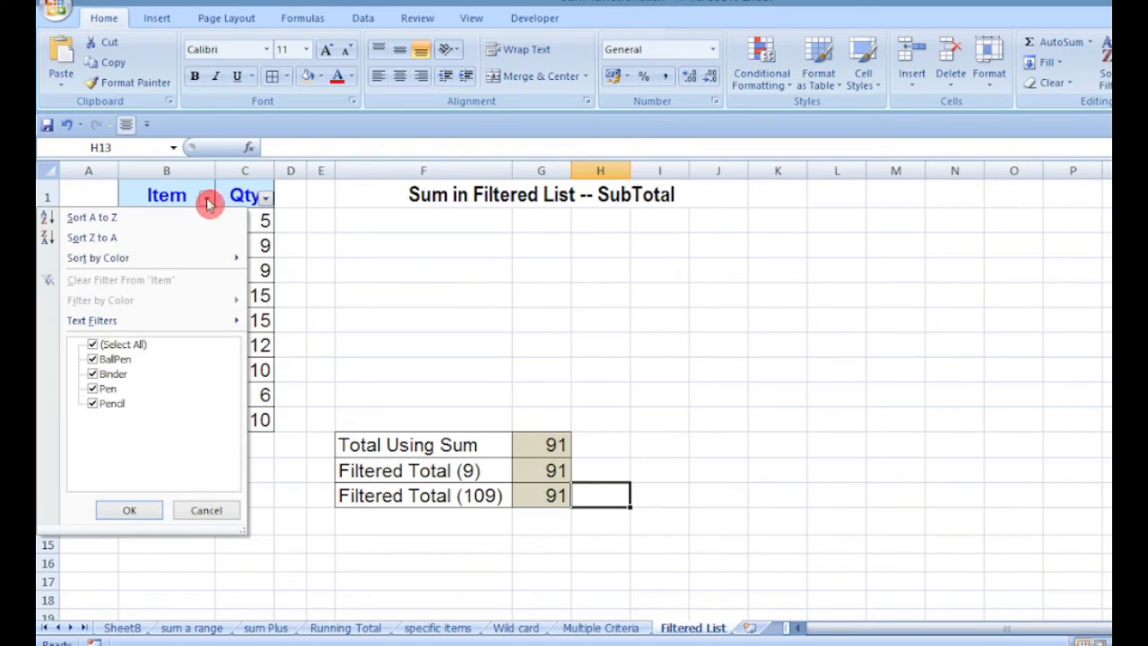
left_click(109, 375)
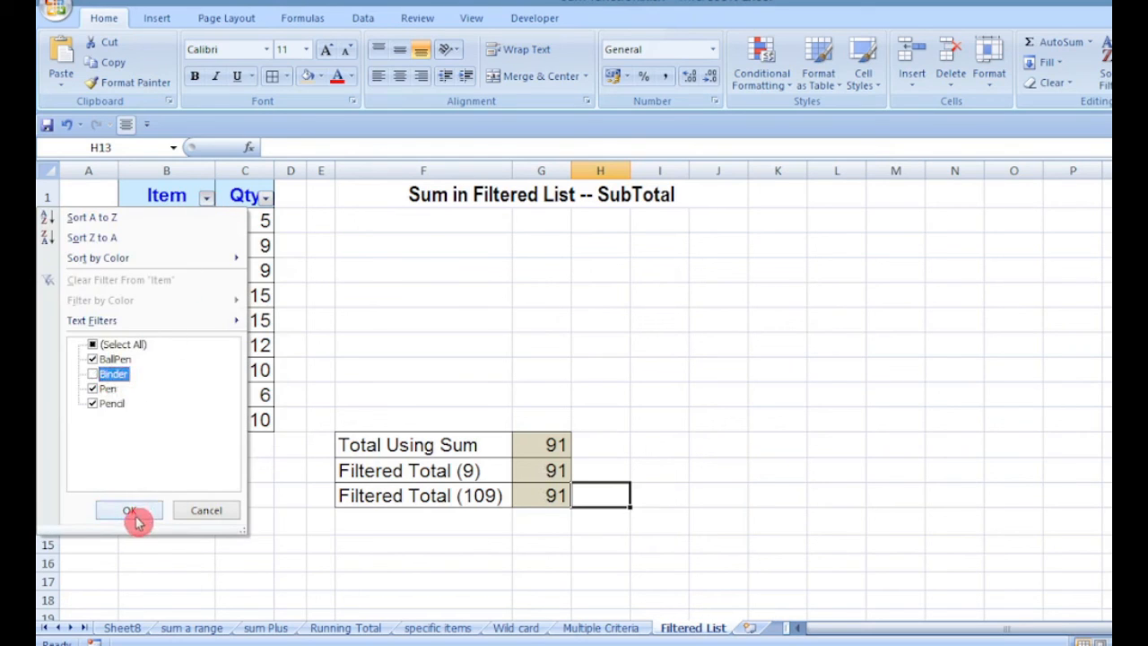
left_click(135, 509)
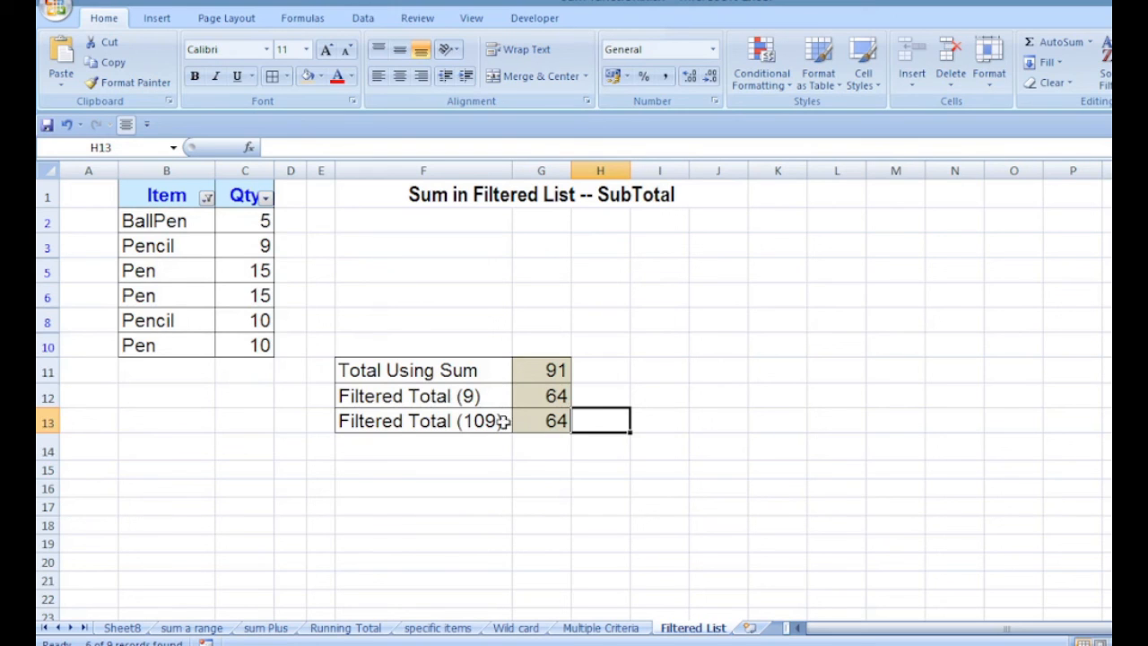
left_click(208, 198)
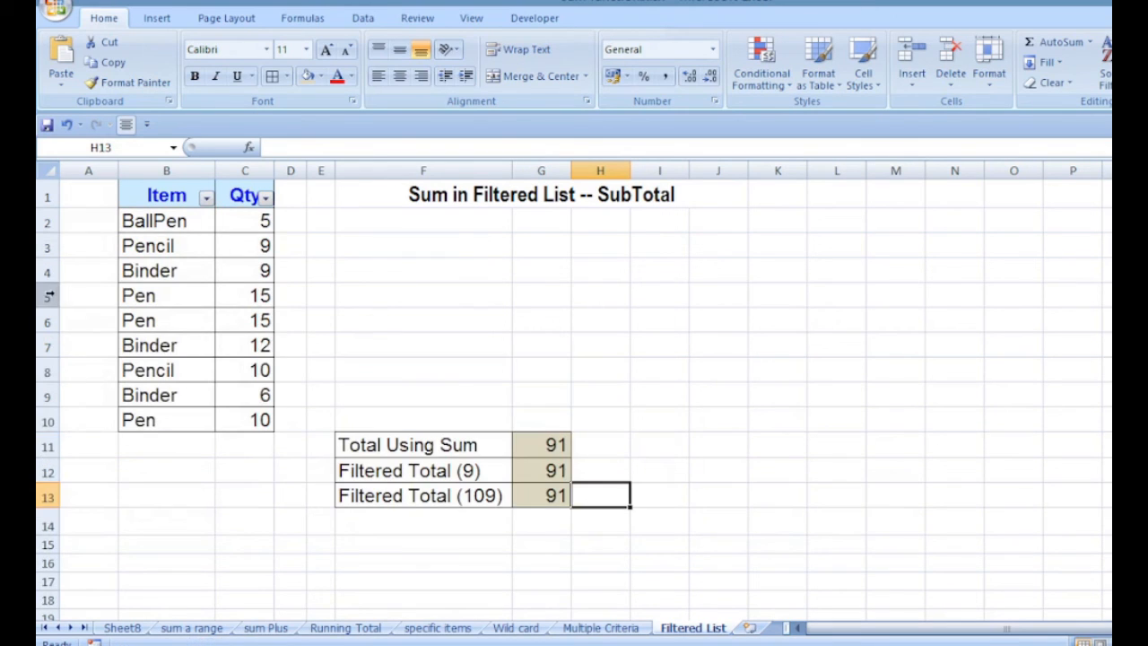
Hide rows 5 to 7 of the Filtered List sheet to compare the three totals.
left_click_drag(50, 296, 47, 344)
right_click(47, 344)
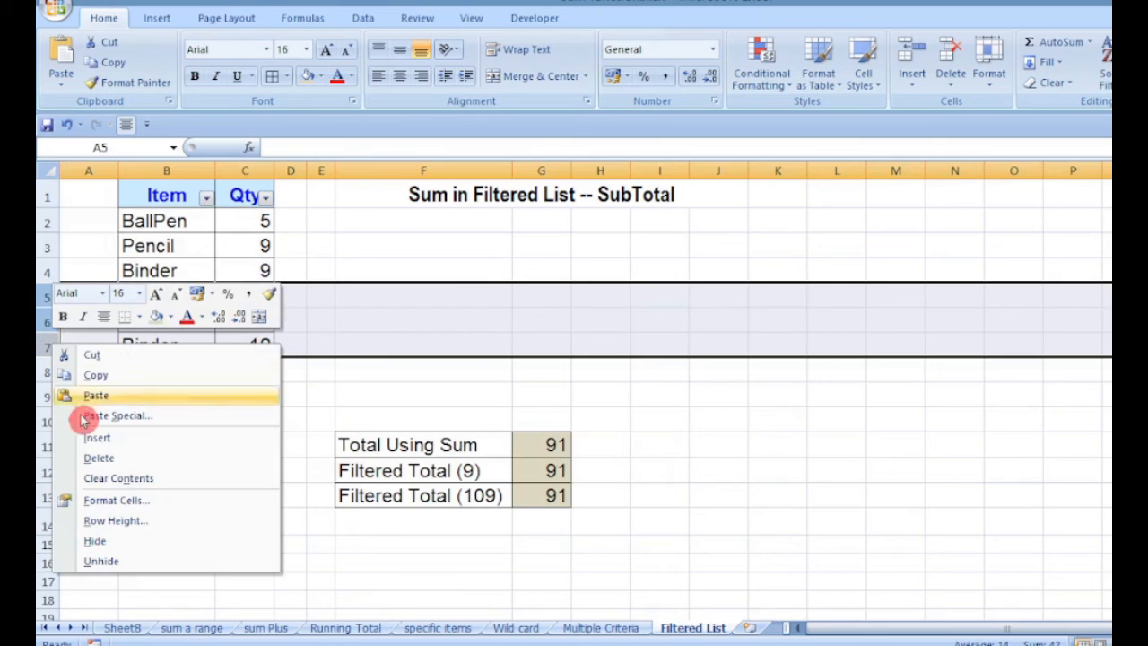
left_click(127, 544)
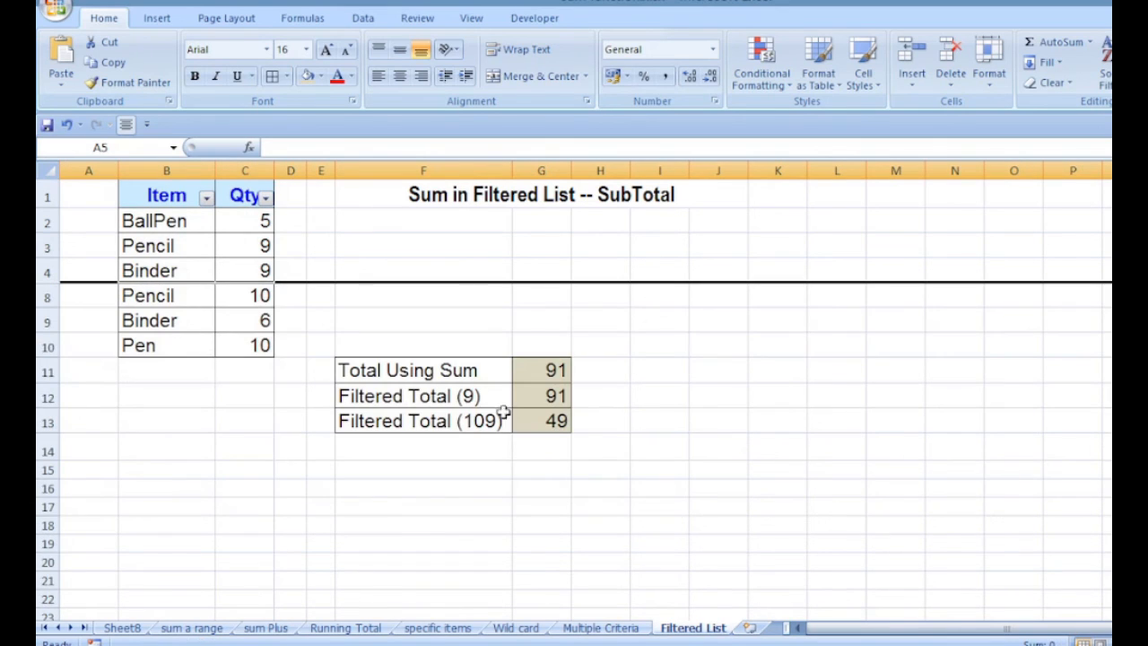